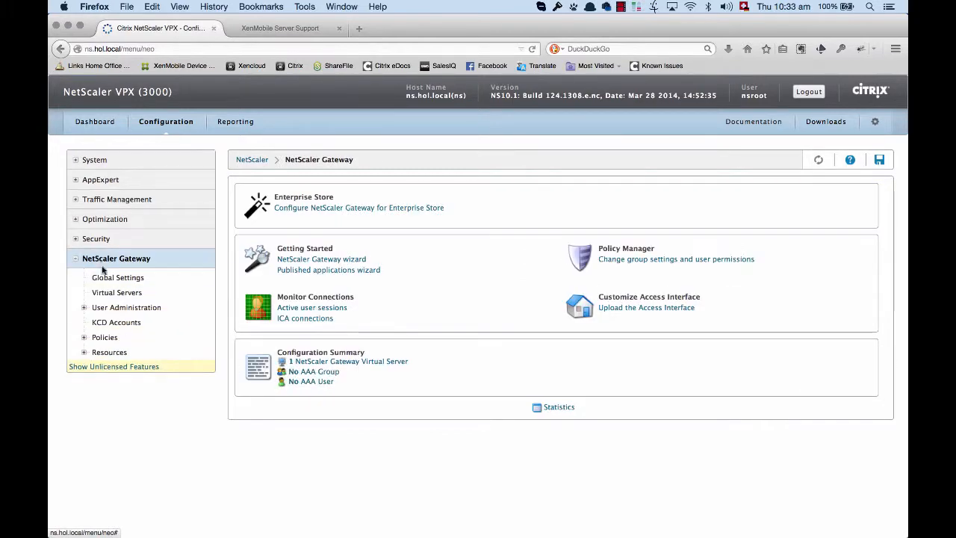
- View the NetScaler Gateway virtual servers, then start a new trace from the system diagnostics and allow the Java application access
{"action": "left_click", "coordinate": [114, 293]}
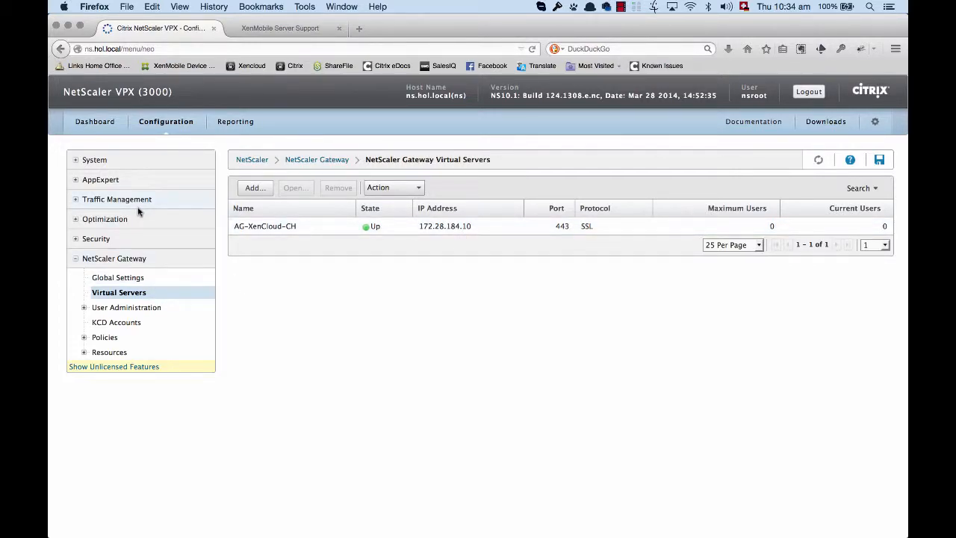
{"action": "left_click", "coordinate": [99, 162]}
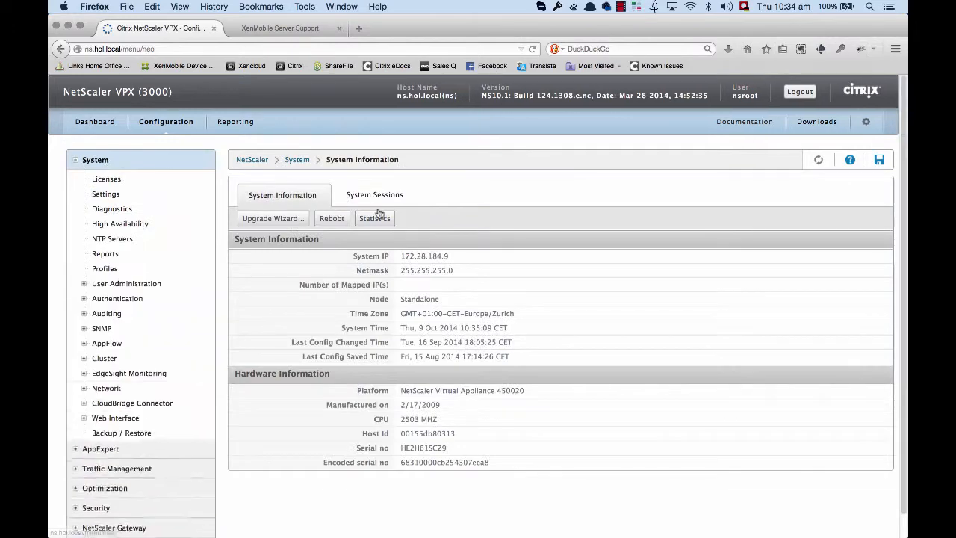
{"action": "left_click", "coordinate": [101, 209]}
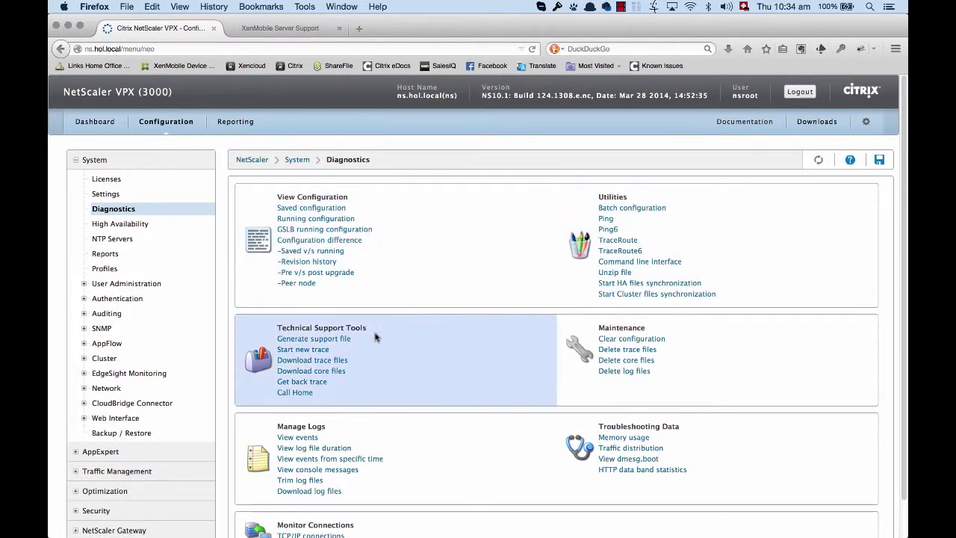
{"action": "left_click", "coordinate": [317, 353]}
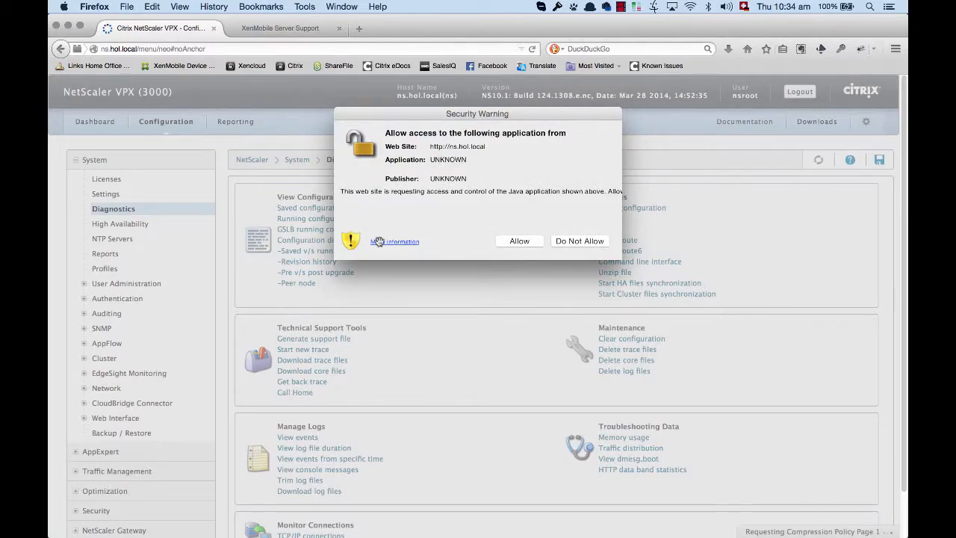
{"action": "left_click", "coordinate": [514, 242]}
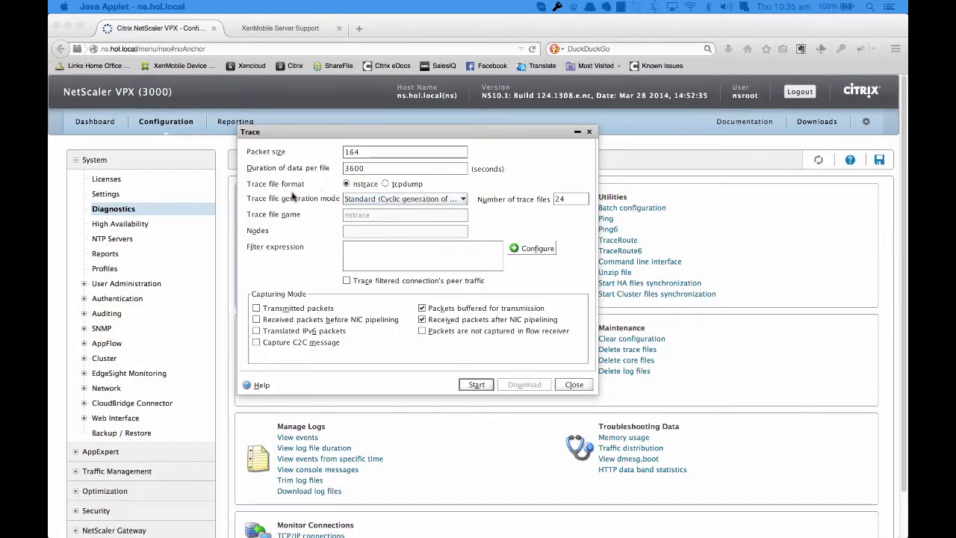
- Set the trace file format to tcpdump and close the trace setup without starting a trace
{"action": "left_click", "coordinate": [403, 183]}
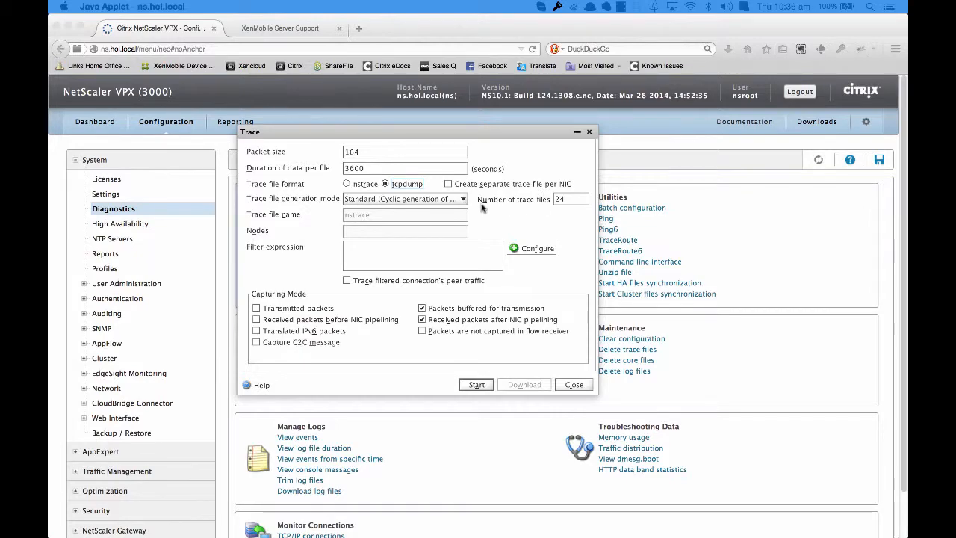
{"action": "mouse_move", "coordinate": [450, 238]}
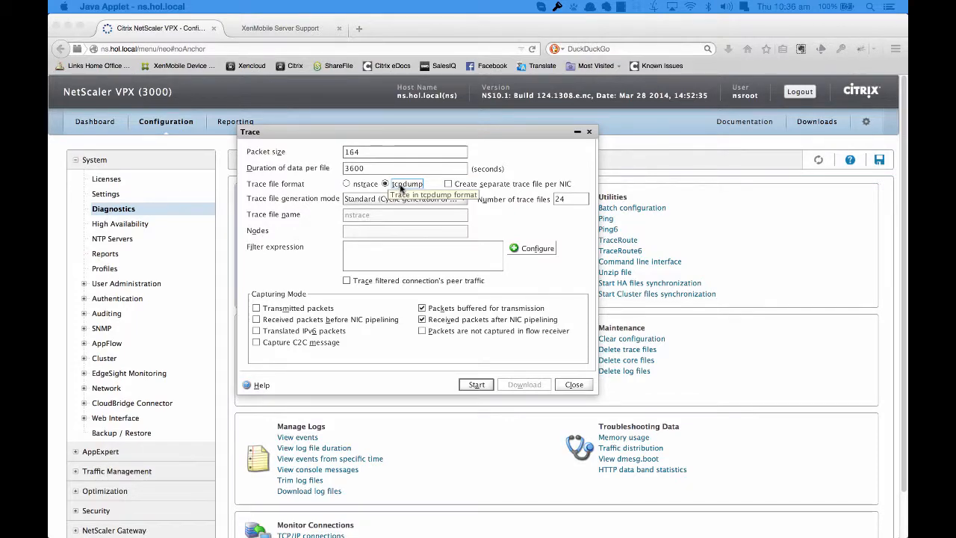
{"action": "left_click", "coordinate": [572, 386]}
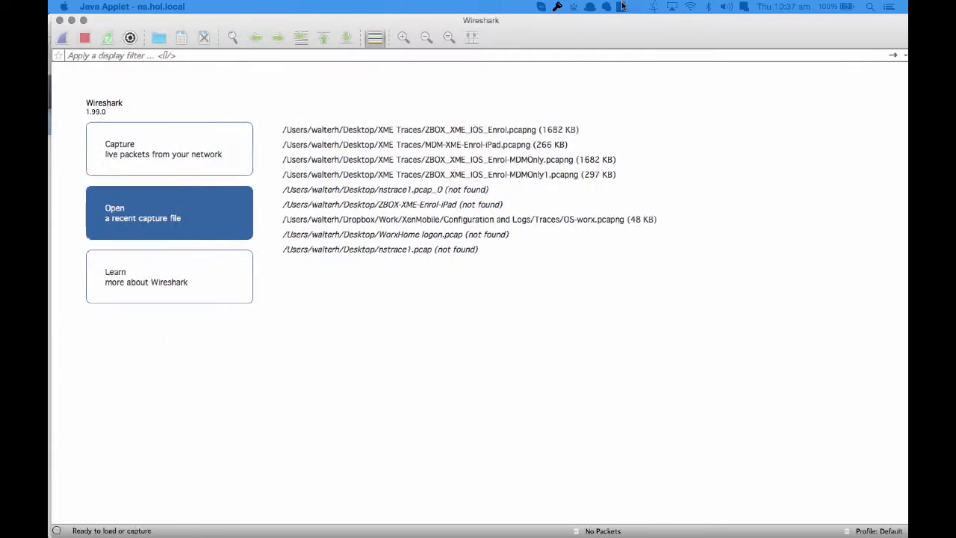
- Switch to Wireshark and close the Little Snitch Network Monitor window covering it
{"action": "mouse_move", "coordinate": [615, 9]}
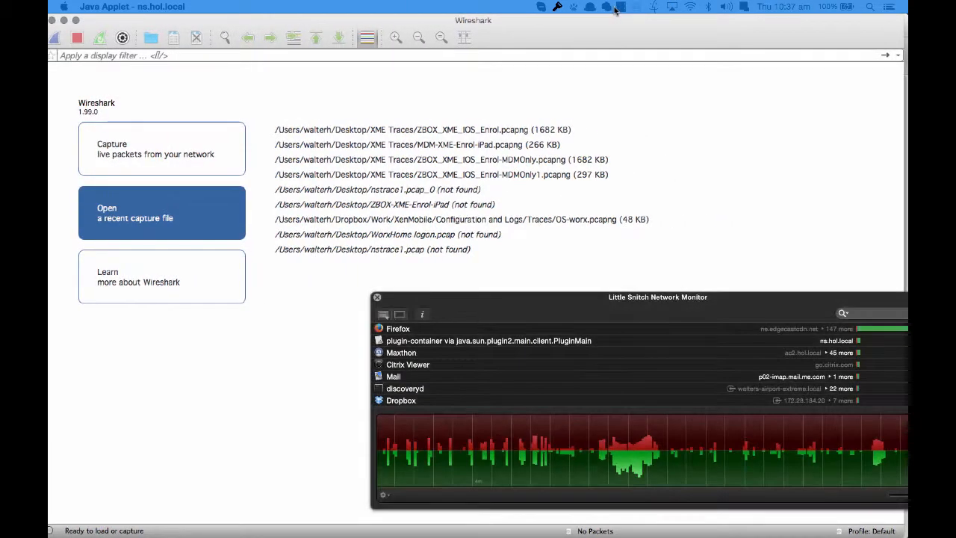
{"action": "left_click", "coordinate": [378, 298]}
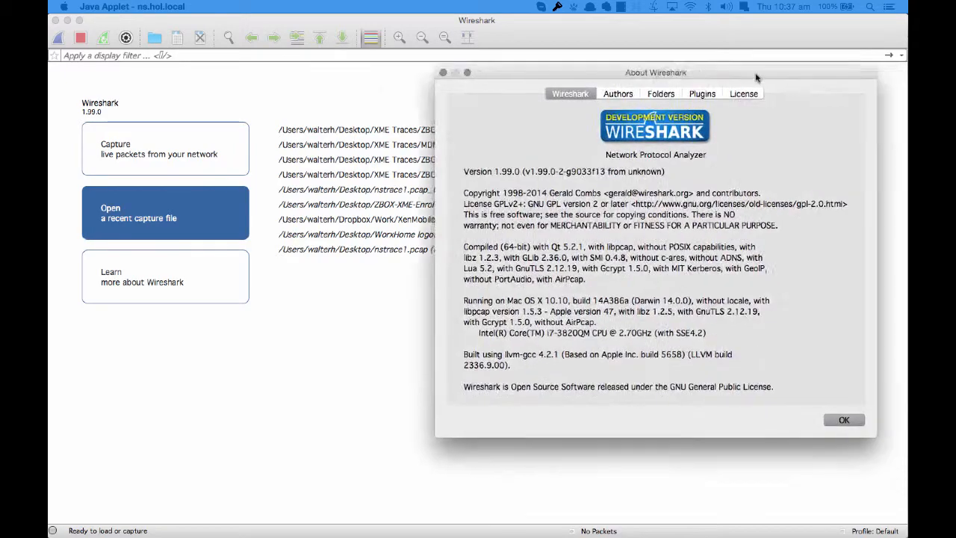
- Check the GnuTLS version in the About Wireshark information, highlight it, and close the window
{"action": "left_click_drag", "start_coordinate": [749, 77], "coordinate": [583, 118]}
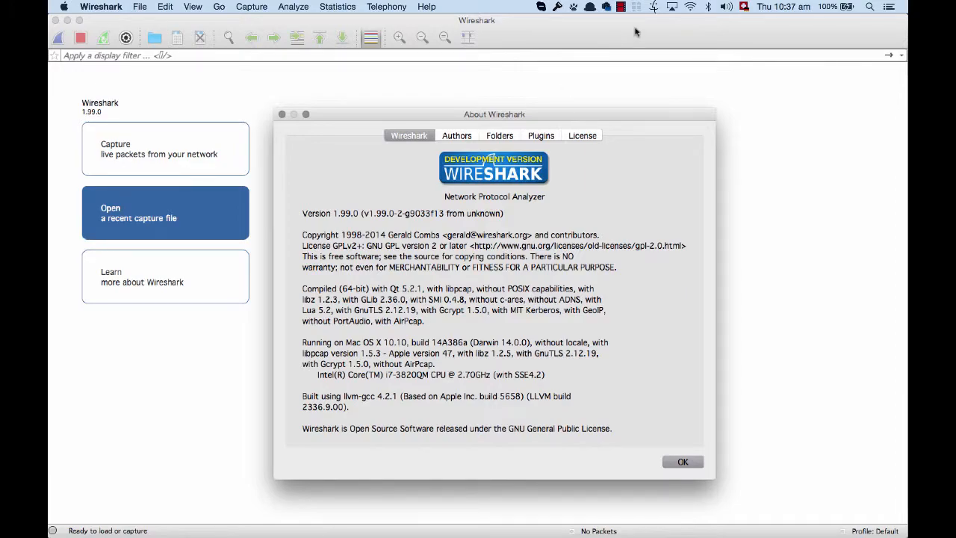
{"action": "left_click_drag", "start_coordinate": [605, 116], "coordinate": [606, 101]}
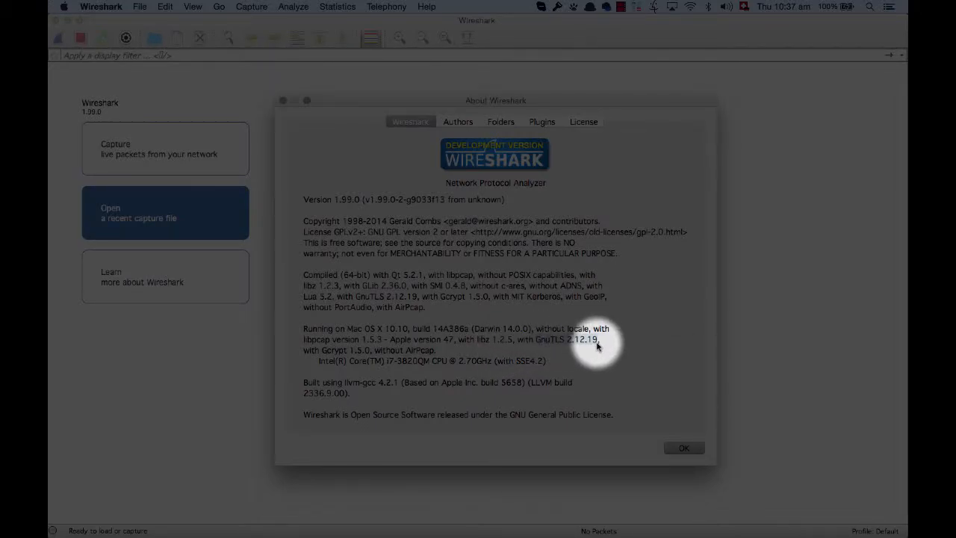
{"action": "left_click_drag", "start_coordinate": [601, 342], "coordinate": [536, 343]}
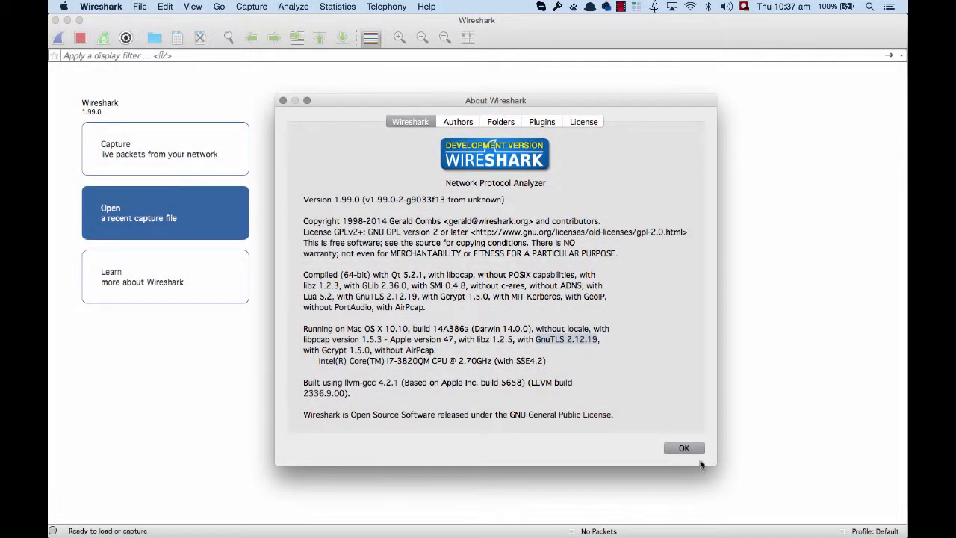
{"action": "left_click", "coordinate": [683, 448]}
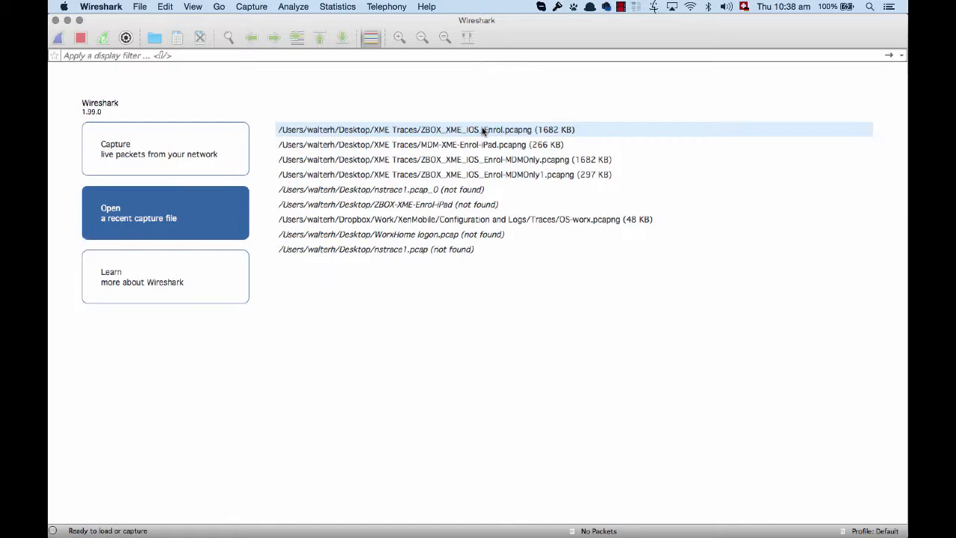
- Open the SSL protocol preferences and bring up the RSA keys list for editing
{"action": "left_click", "coordinate": [119, 7]}
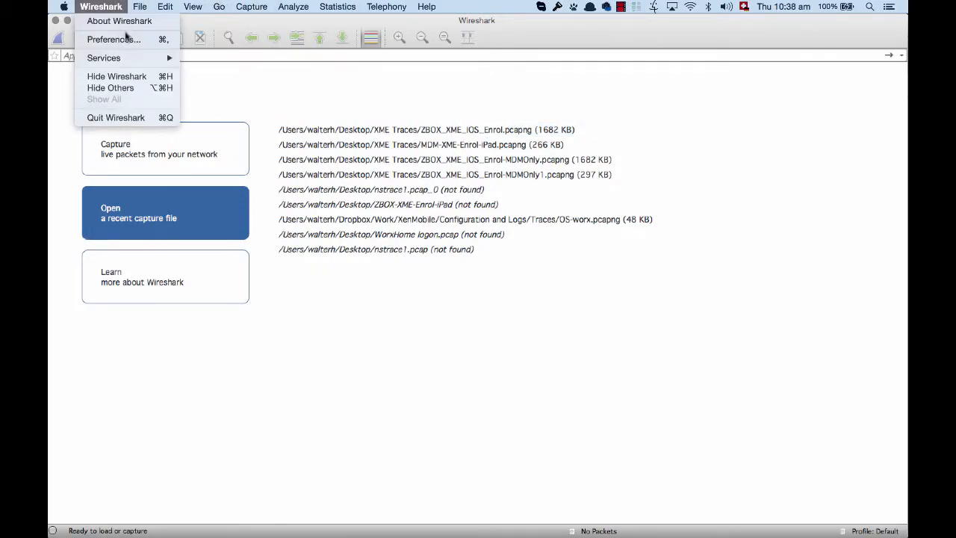
{"action": "left_click", "coordinate": [126, 41]}
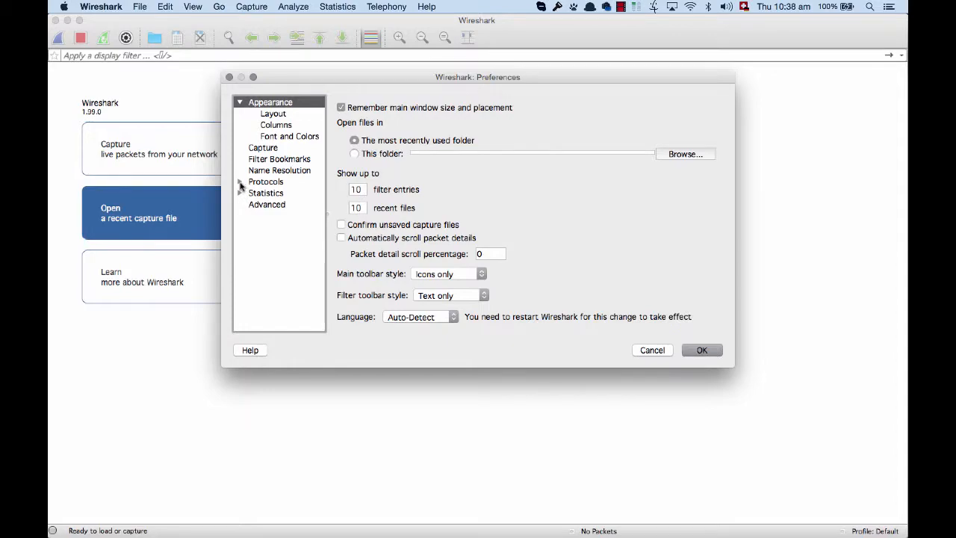
{"action": "left_click", "coordinate": [240, 182]}
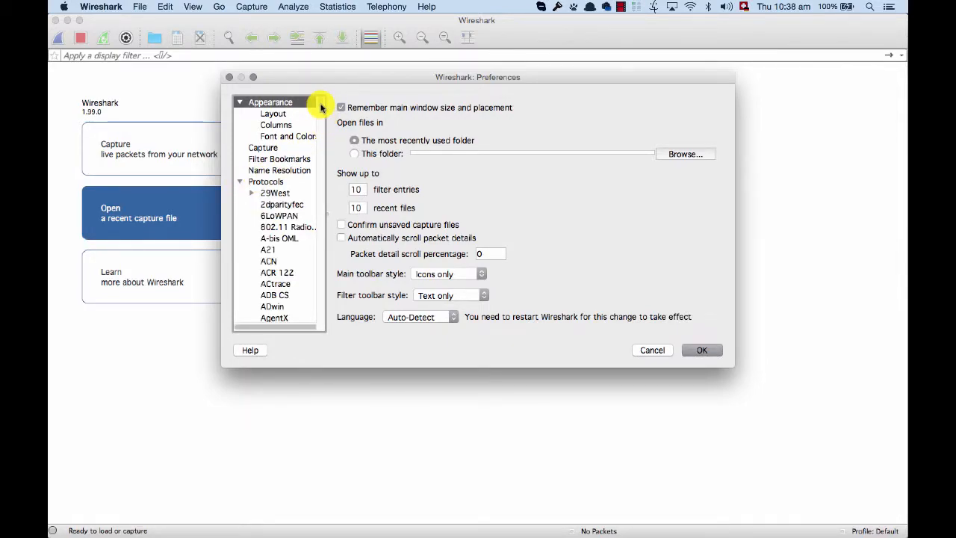
{"action": "scroll", "coordinate": [323, 123], "scroll_direction": "down", "scroll_amount": 15}
{"action": "left_click_drag", "start_coordinate": [322, 124], "coordinate": [322, 207]}
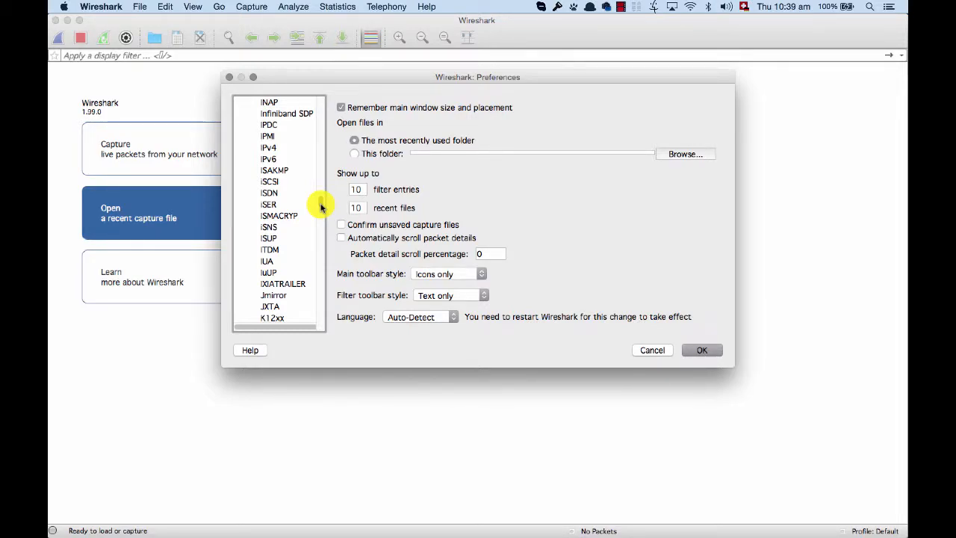
{"action": "left_click_drag", "start_coordinate": [322, 206], "coordinate": [316, 301]}
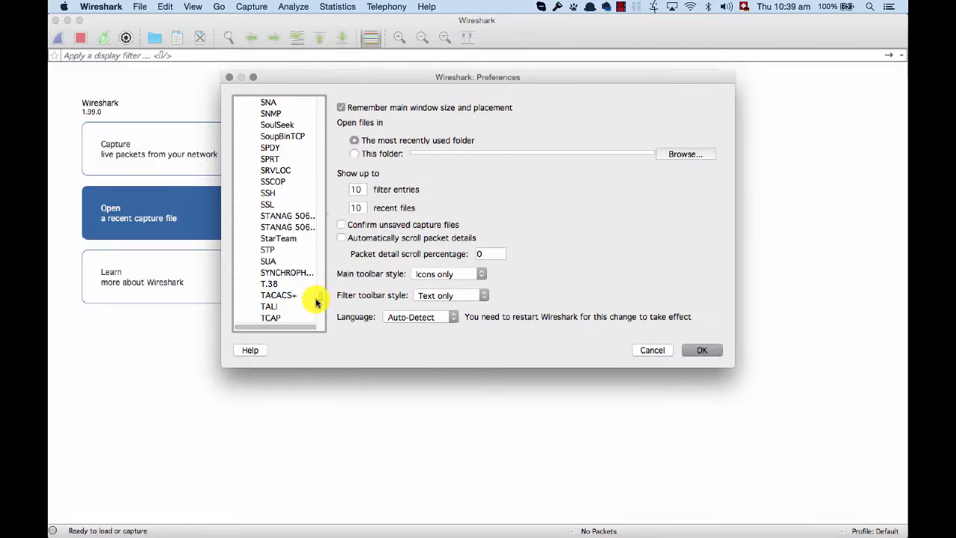
{"action": "left_click", "coordinate": [277, 205]}
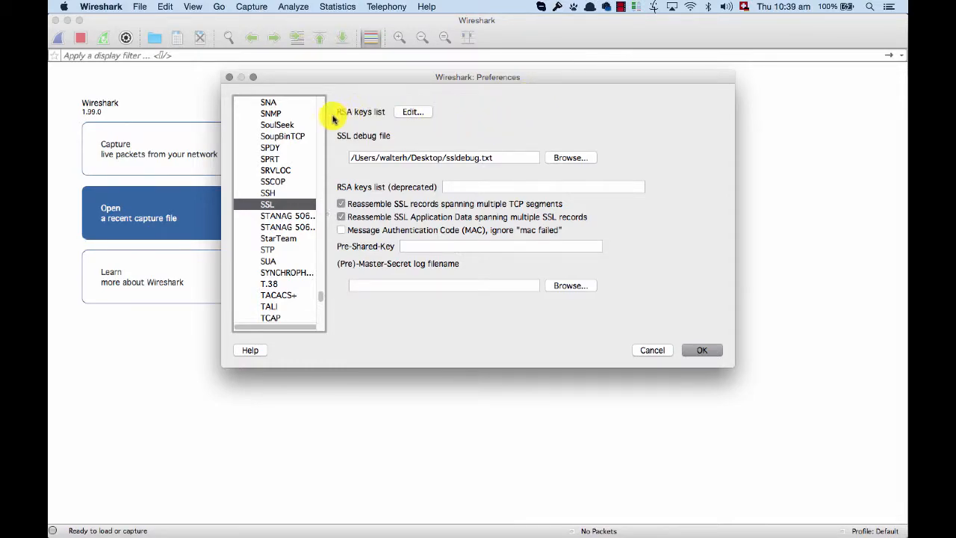
{"action": "left_click", "coordinate": [409, 112]}
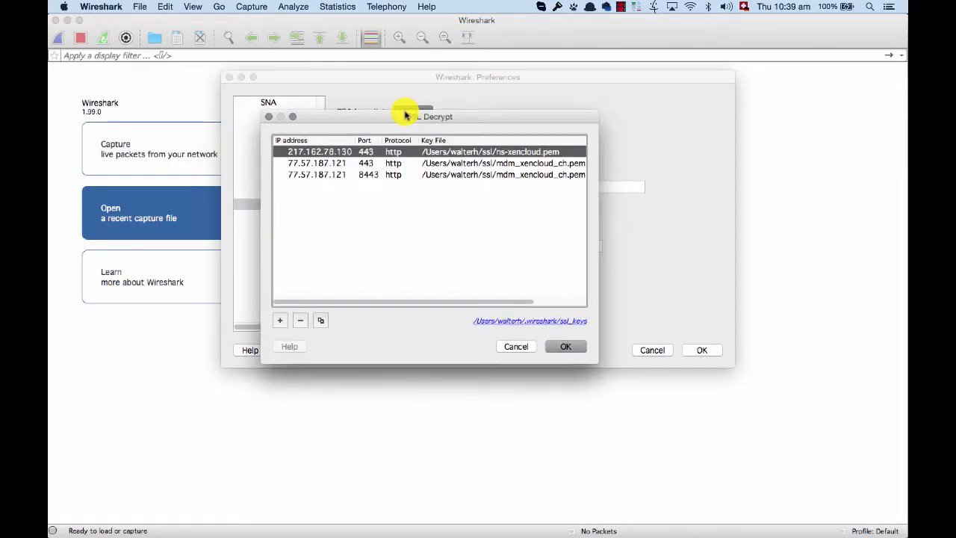
{"action": "left_click_drag", "start_coordinate": [433, 112], "coordinate": [431, 84]}
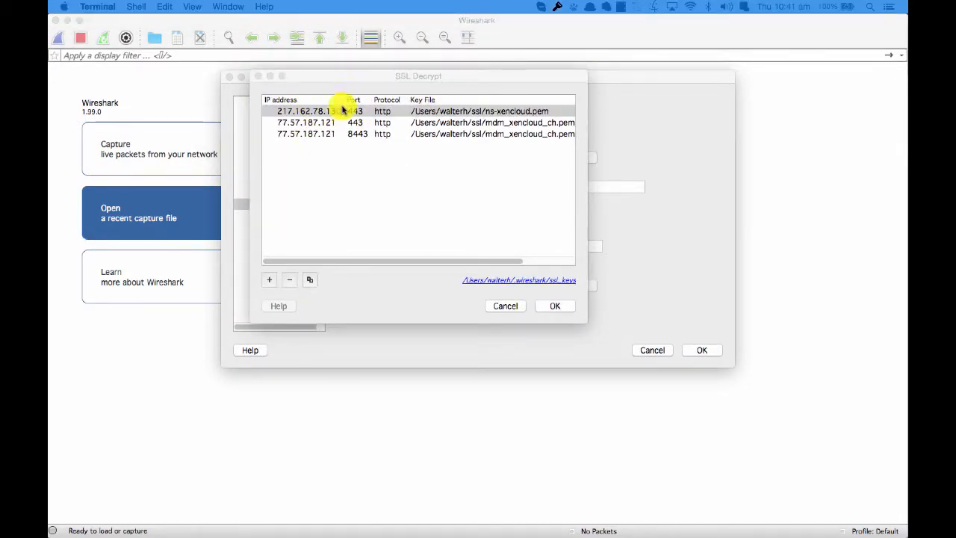
- Add an SSL decryption entry with IP address 1.1.1.1, port 443 and protocol http
{"action": "left_click", "coordinate": [271, 280]}
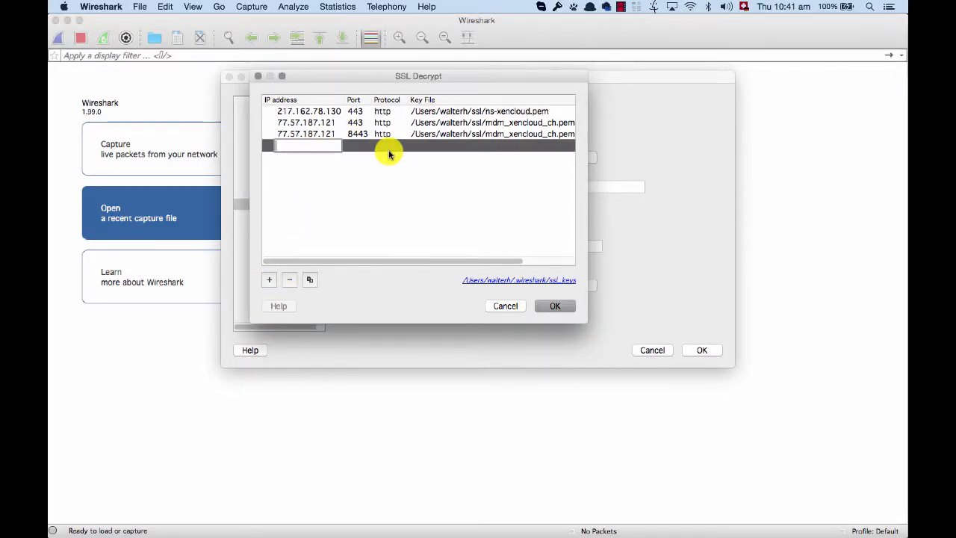
{"action": "type", "text": "1.1.1.1"}
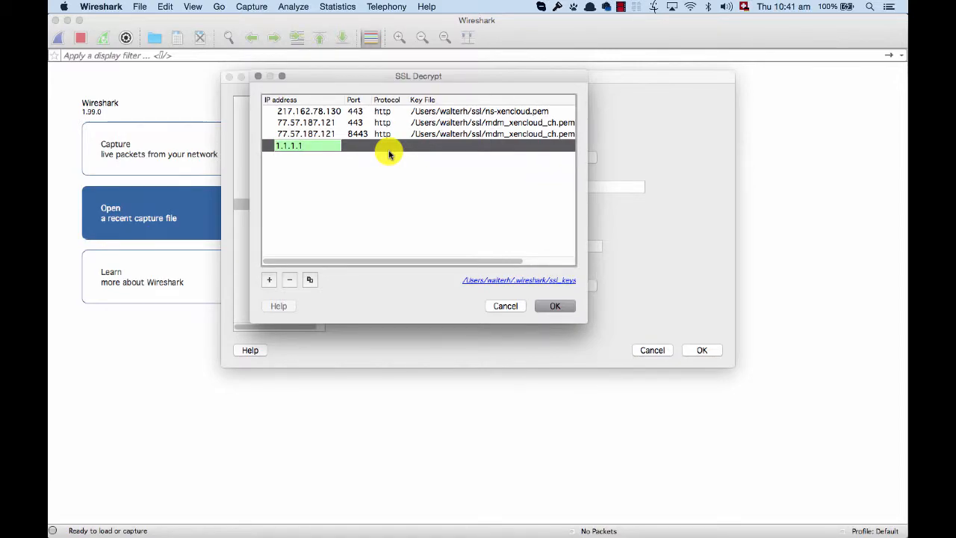
{"action": "left_click", "coordinate": [366, 147]}
{"action": "double_click", "coordinate": [362, 147]}
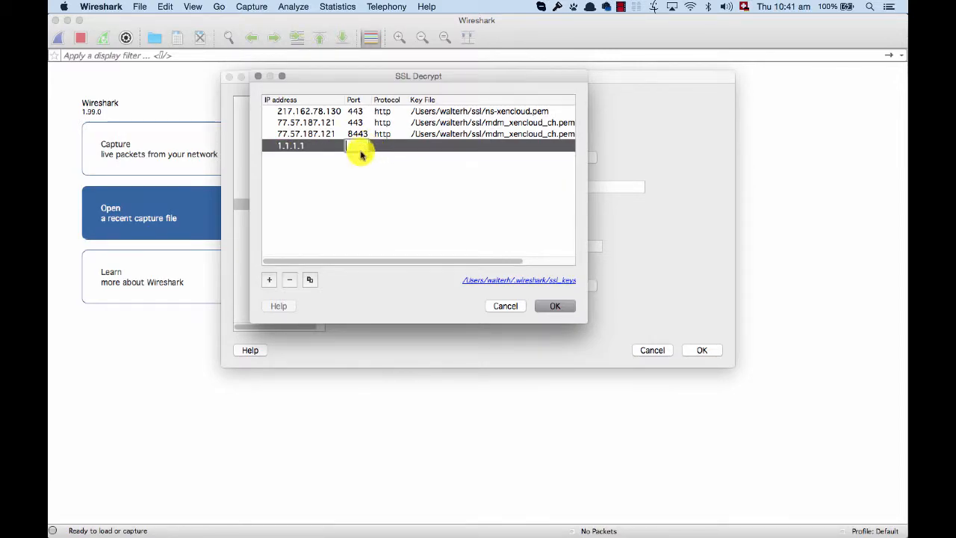
{"action": "type", "text": "443"}
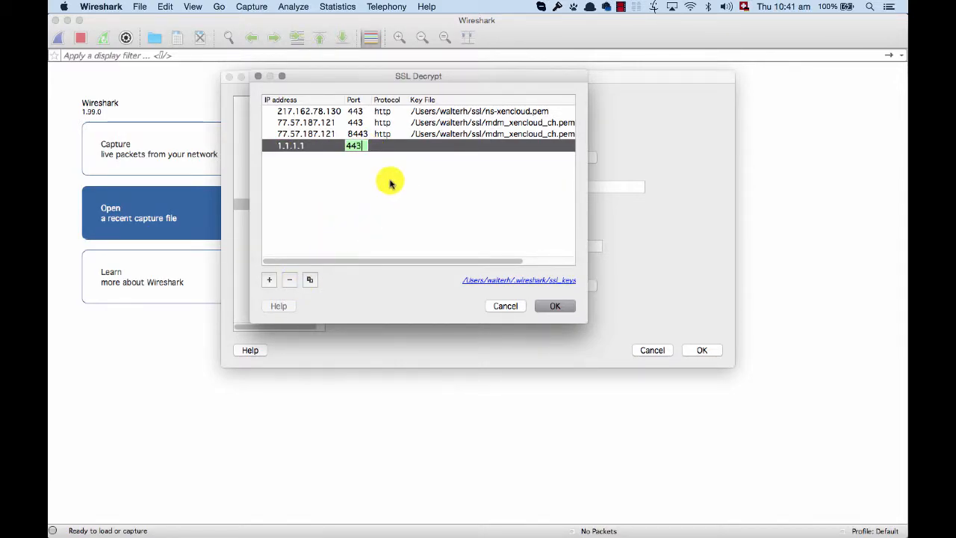
{"action": "left_click", "coordinate": [391, 148]}
{"action": "double_click", "coordinate": [392, 147]}
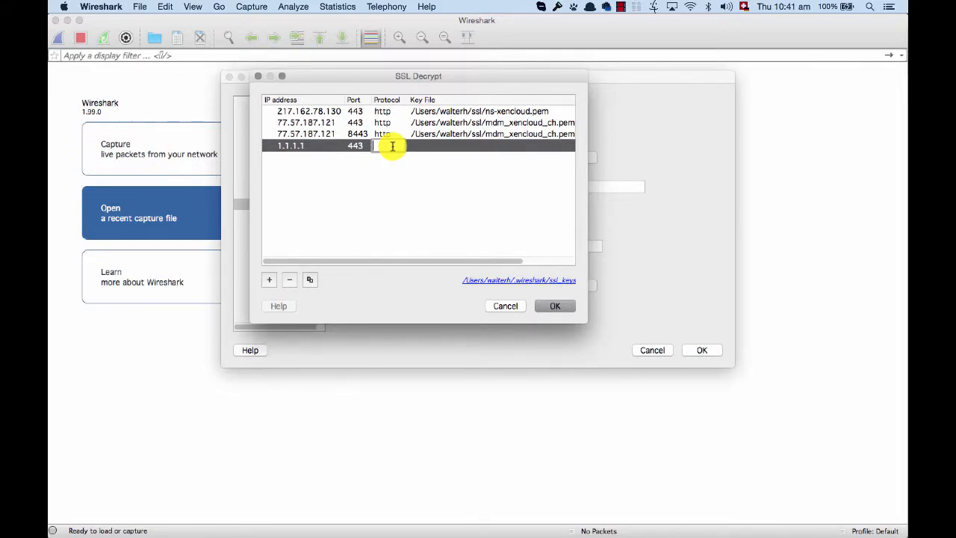
{"action": "type", "text": "http"}
- Open the key file chooser for the 1.1.1.1 entry, cancel it, and remove that entry
{"action": "double_click", "coordinate": [441, 146]}
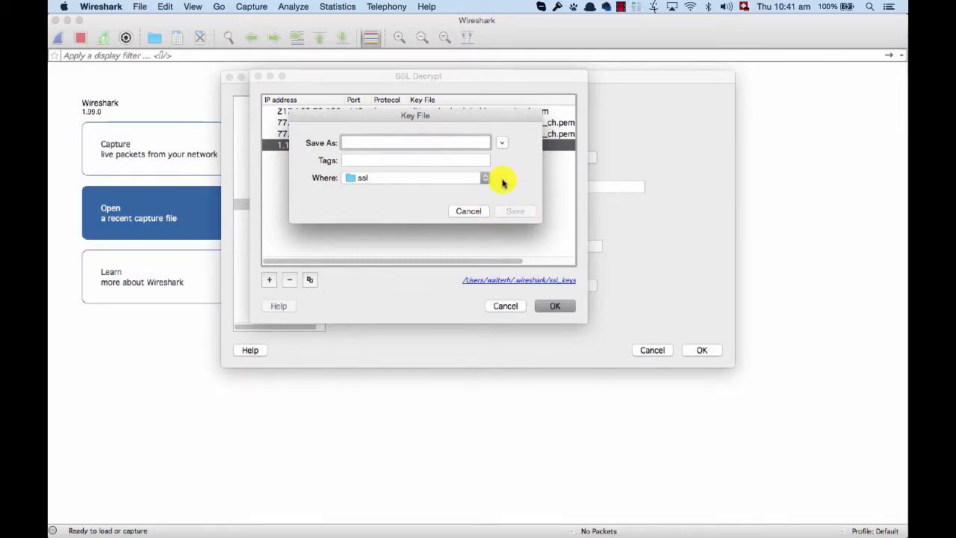
{"action": "left_click", "coordinate": [469, 210]}
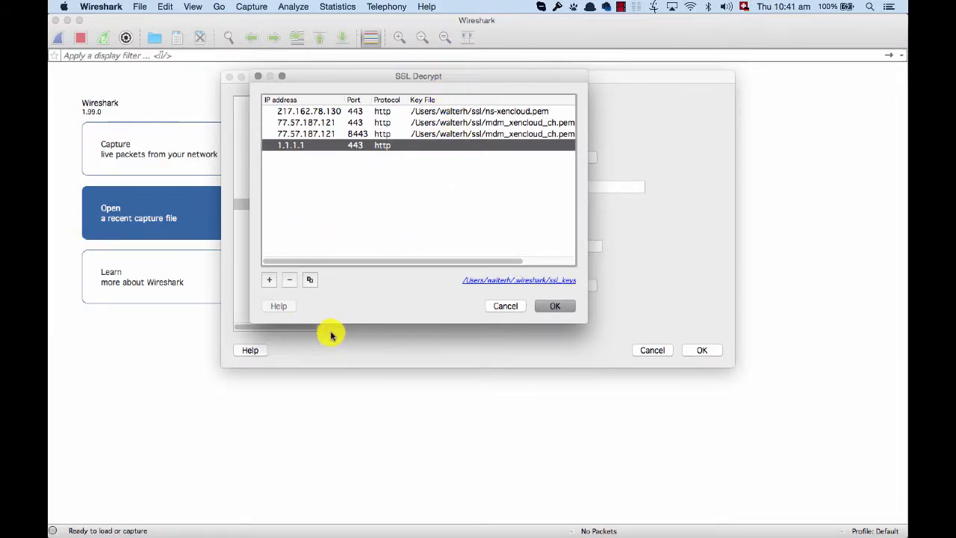
{"action": "left_click", "coordinate": [289, 279]}
- Review the existing SSL decryption entries for ports 443 and 8443, and close the list without saving
{"action": "left_click", "coordinate": [352, 123]}
{"action": "left_click", "coordinate": [354, 134]}
{"action": "left_click", "coordinate": [353, 122]}
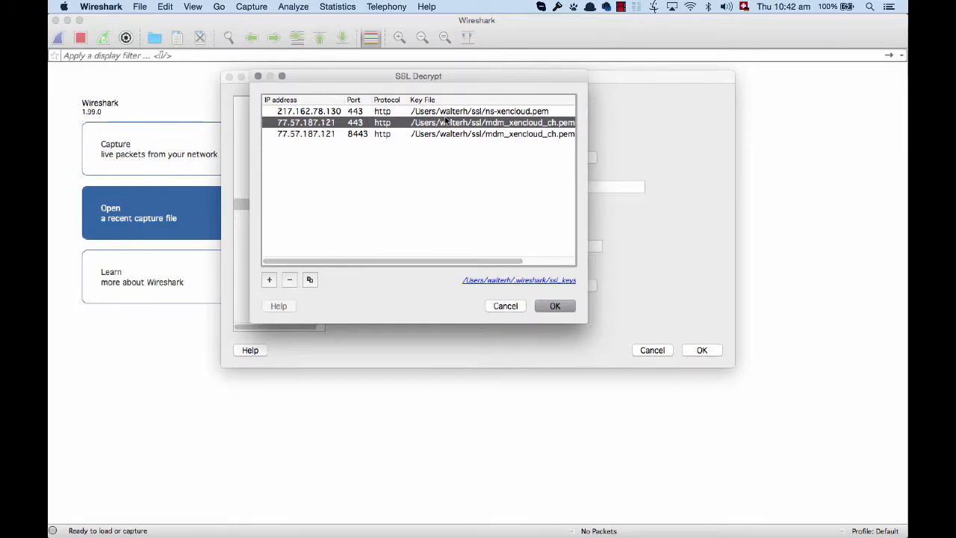
{"action": "left_click", "coordinate": [392, 112]}
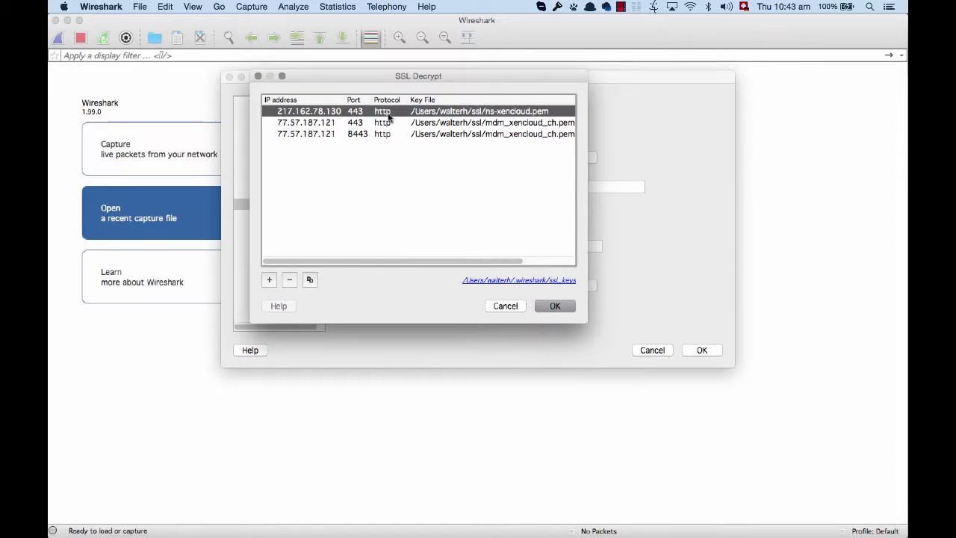
{"action": "left_click", "coordinate": [503, 307]}
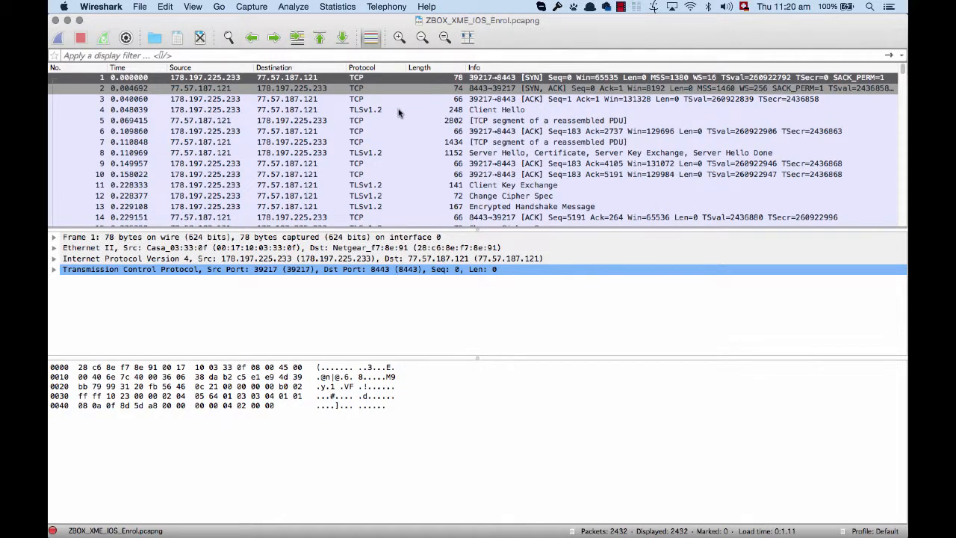
- Examine the Client Hello packet's TLS version and offered cipher suites in the ZBOX_XME_IOS_Enrol.pcapng capture
{"action": "left_click", "coordinate": [325, 110]}
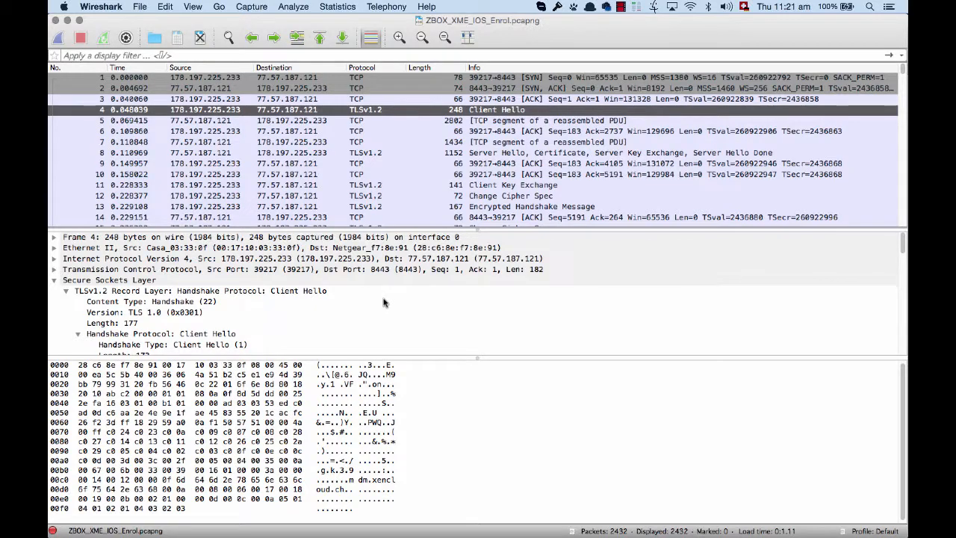
{"action": "scroll", "coordinate": [383, 302], "scroll_direction": "down", "scroll_amount": 1}
{"action": "scroll", "coordinate": [384, 301], "scroll_direction": "down", "scroll_amount": 3}
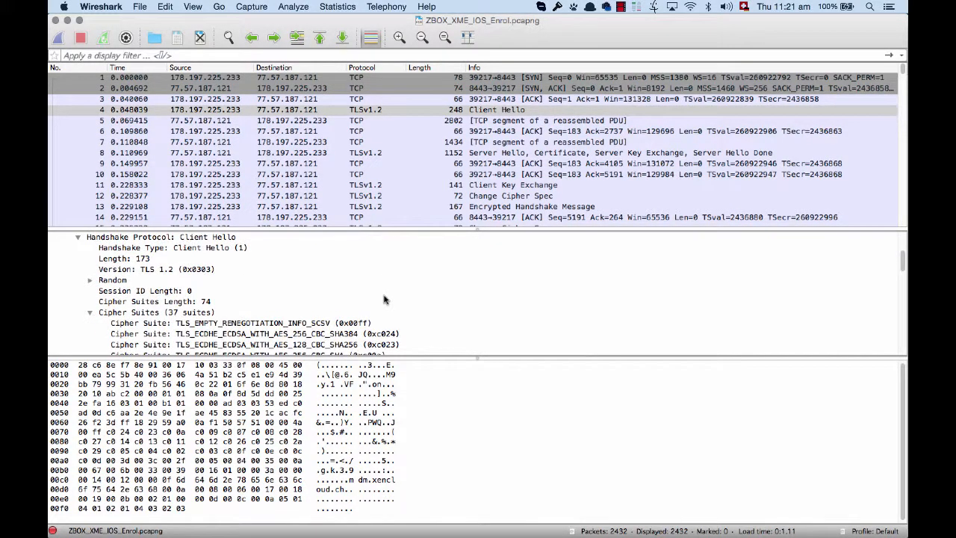
{"action": "scroll", "coordinate": [402, 298], "scroll_direction": "down", "scroll_amount": 1}
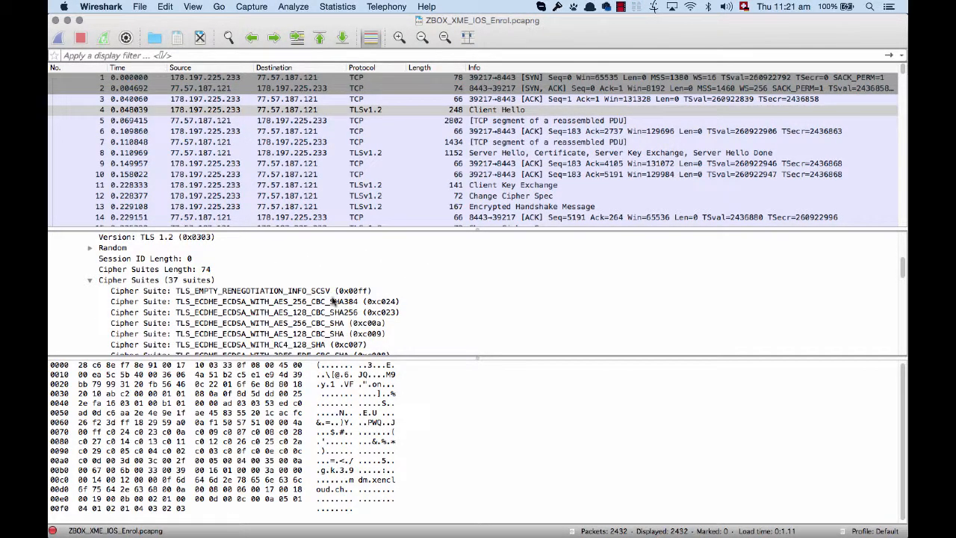
- Review the remaining ECDHE, ECDH and RSA cipher suites offered in the first Client Hello packet
{"action": "scroll", "coordinate": [356, 302], "scroll_direction": "down", "scroll_amount": 4}
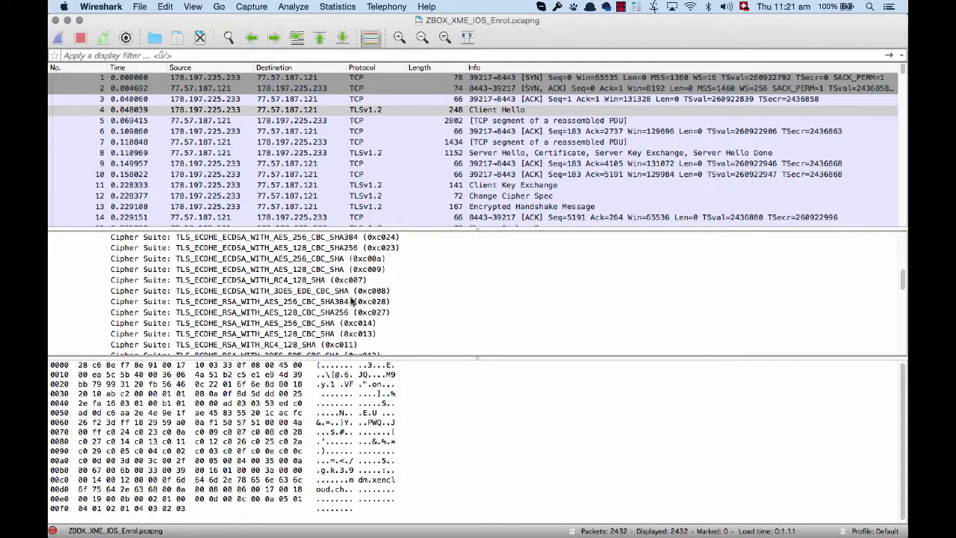
{"action": "scroll", "coordinate": [347, 298], "scroll_direction": "down", "scroll_amount": 3}
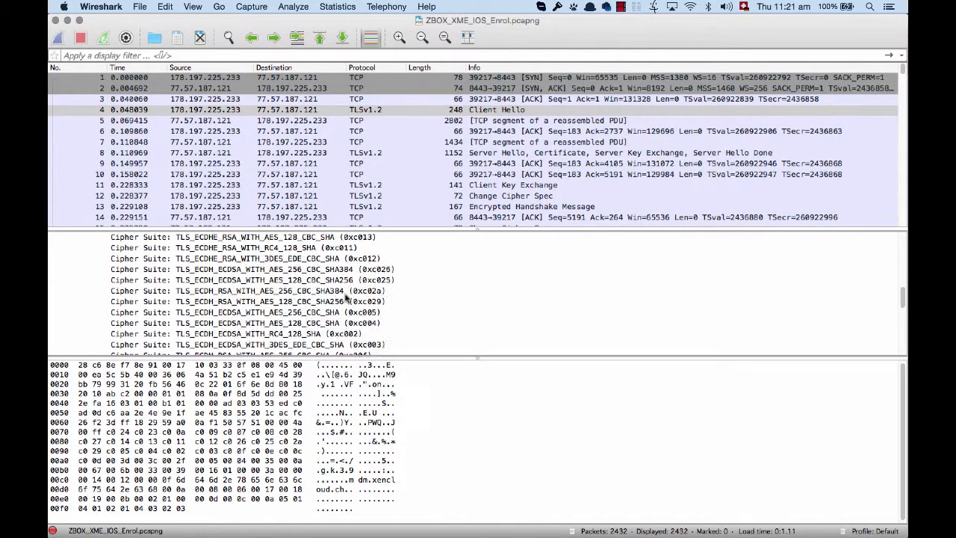
{"action": "scroll", "coordinate": [345, 297], "scroll_direction": "down", "scroll_amount": 2}
{"action": "scroll", "coordinate": [346, 297], "scroll_direction": "up", "scroll_amount": 2}
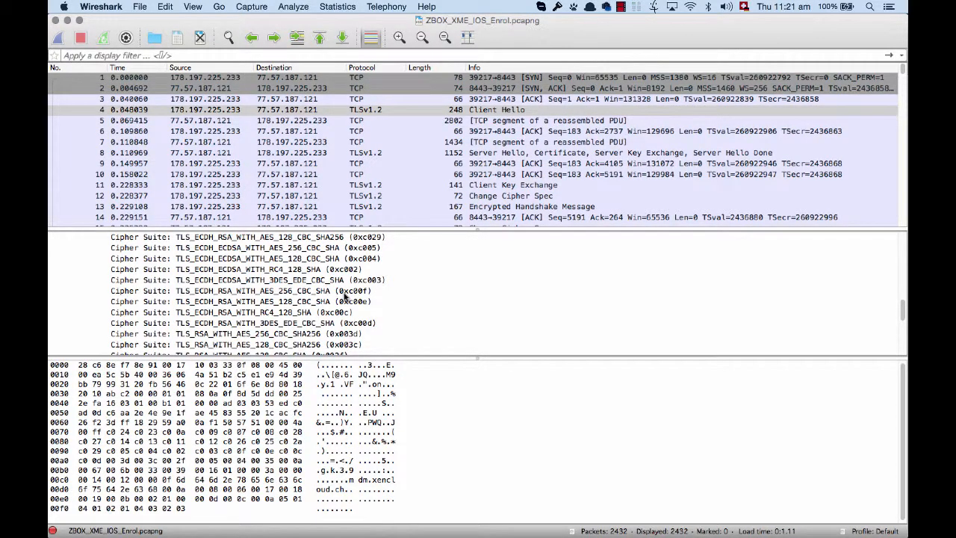
- Inspect the Server Hello, Client Key Exchange and Change Cipher Spec packets, focusing on the EC Diffie-Hellman client parameters in packet 11
{"action": "left_click", "coordinate": [551, 153]}
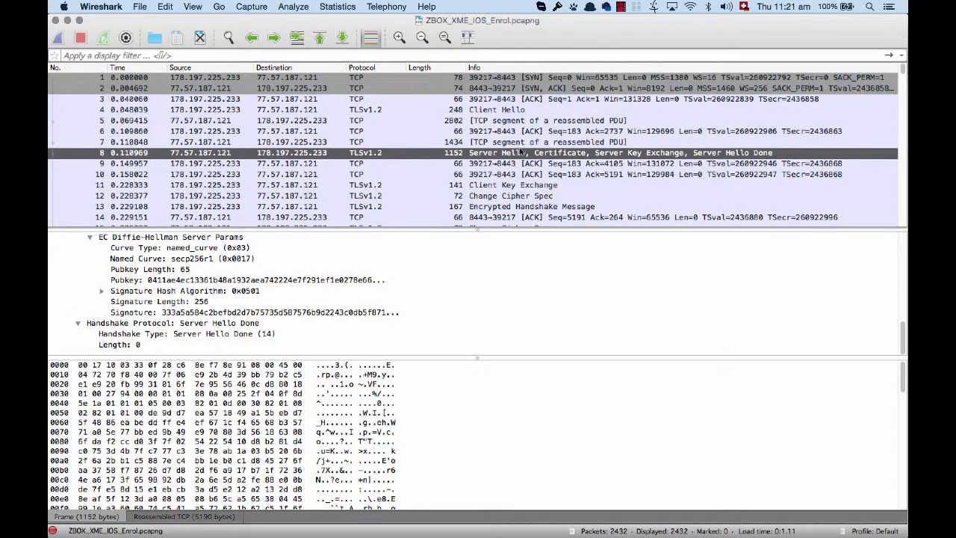
{"action": "left_click", "coordinate": [481, 187]}
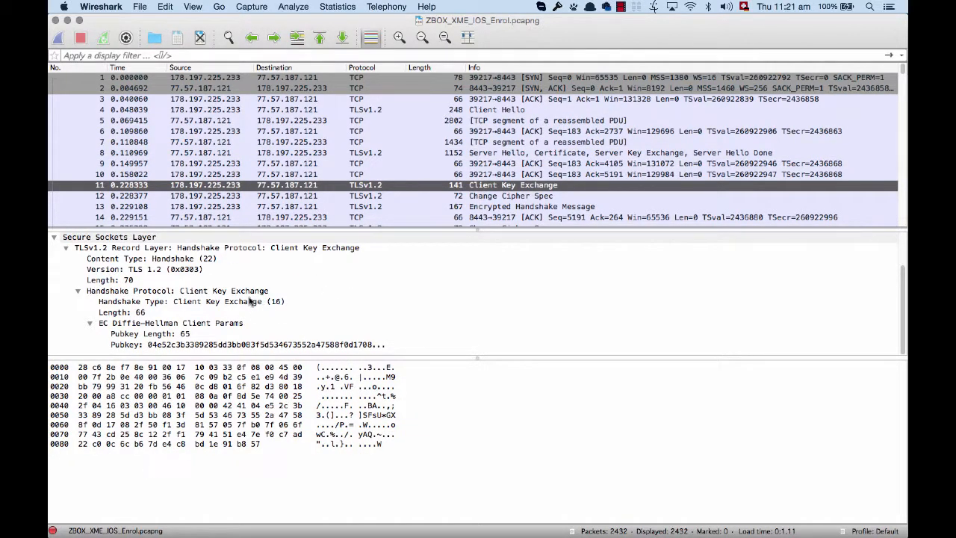
{"action": "left_click", "coordinate": [298, 295]}
{"action": "left_click", "coordinate": [493, 196]}
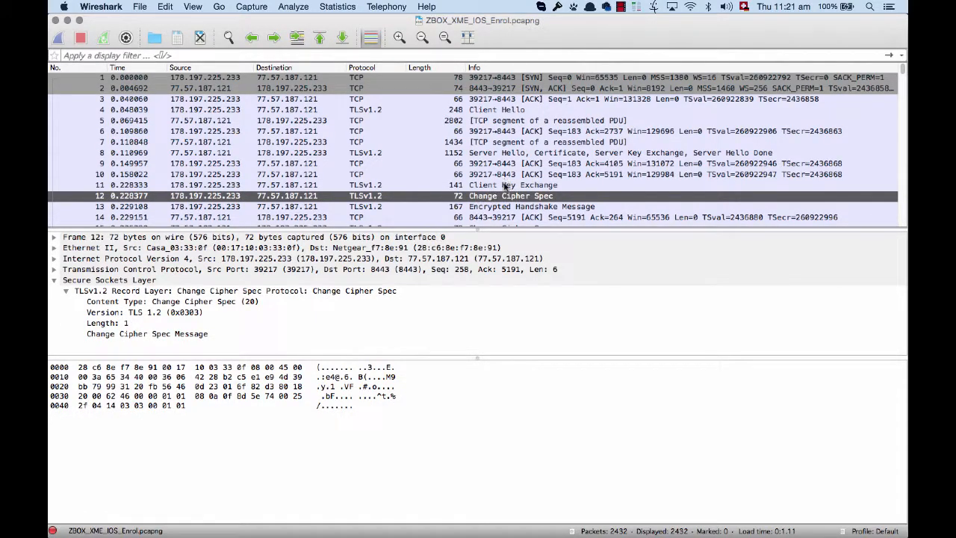
{"action": "left_click", "coordinate": [508, 185]}
{"action": "scroll", "coordinate": [191, 329], "scroll_direction": "down", "scroll_amount": 2}
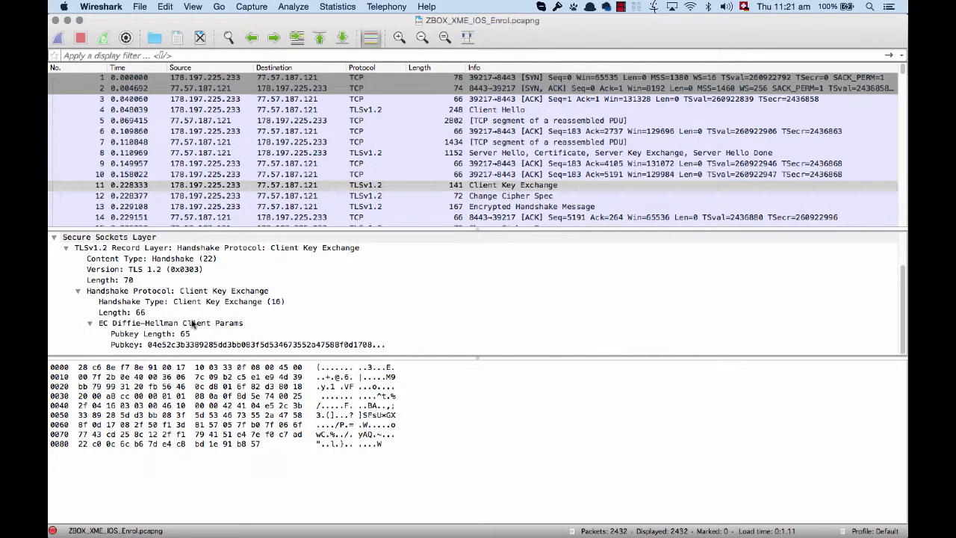
{"action": "left_click", "coordinate": [191, 323]}
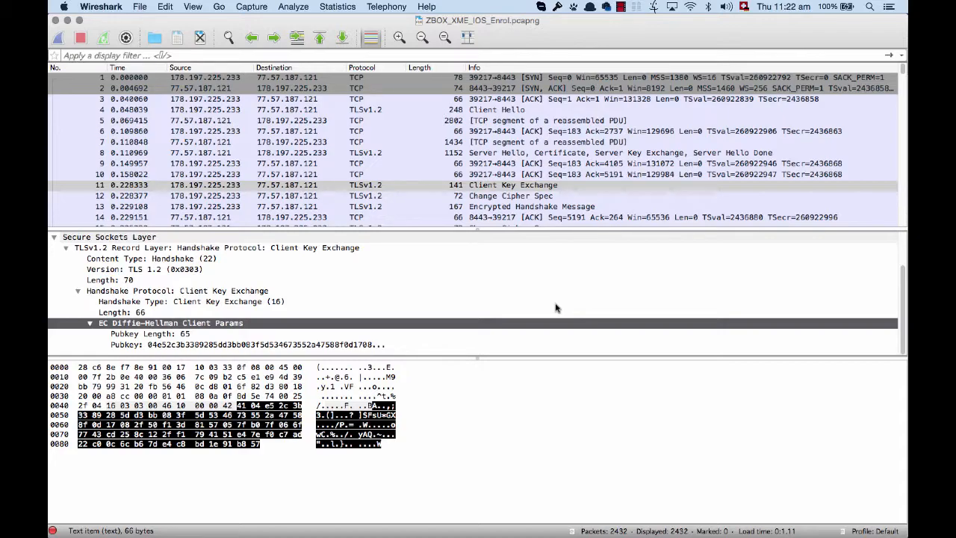
{"action": "left_click", "coordinate": [552, 189]}
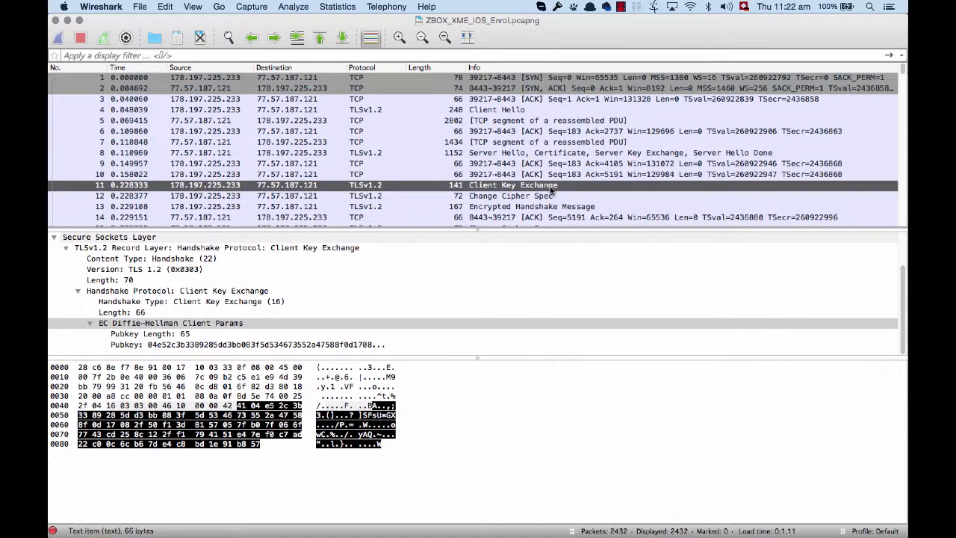
- Inspect the Encrypted Application Data field of packet 19 and its highlighted payload bytes
{"action": "scroll", "coordinate": [551, 191], "scroll_direction": "down", "scroll_amount": 1}
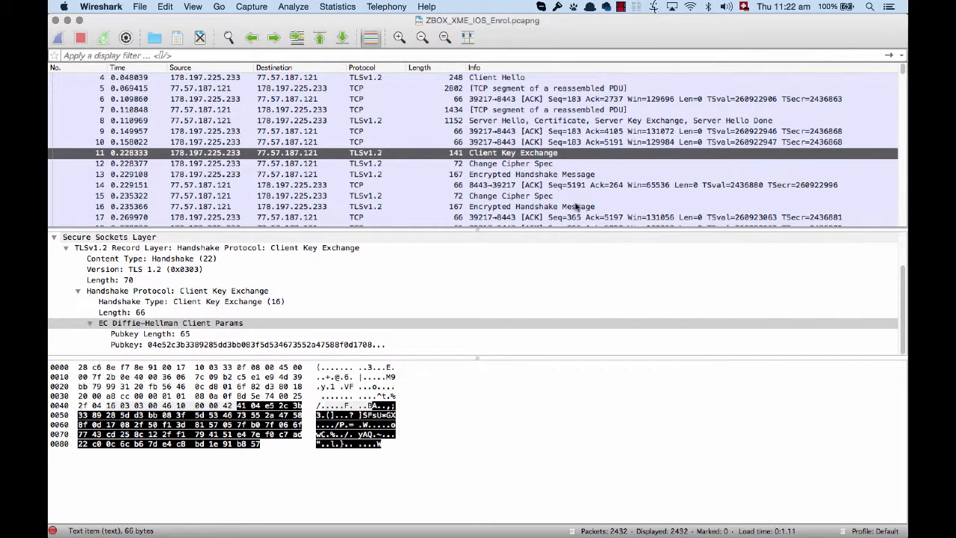
{"action": "scroll", "coordinate": [548, 180], "scroll_direction": "down", "scroll_amount": 1}
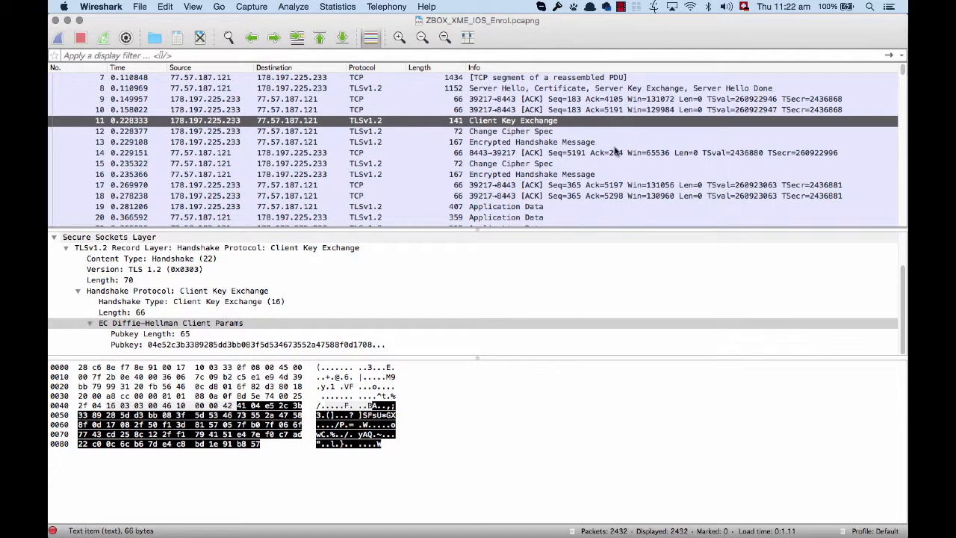
{"action": "left_click", "coordinate": [516, 207]}
{"action": "scroll", "coordinate": [517, 141], "scroll_direction": "down", "scroll_amount": 1}
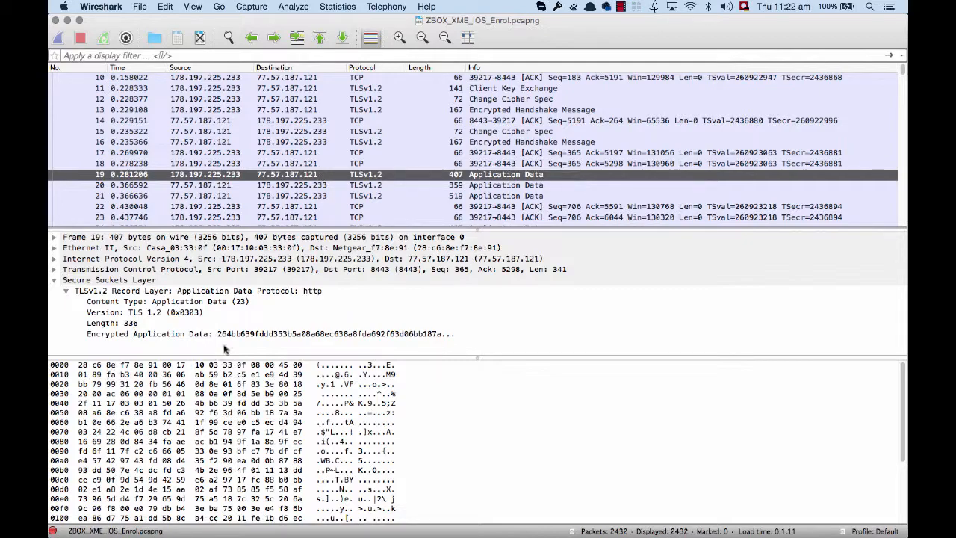
{"action": "left_click", "coordinate": [183, 335]}
{"action": "scroll", "coordinate": [411, 441], "scroll_direction": "down", "scroll_amount": 5}
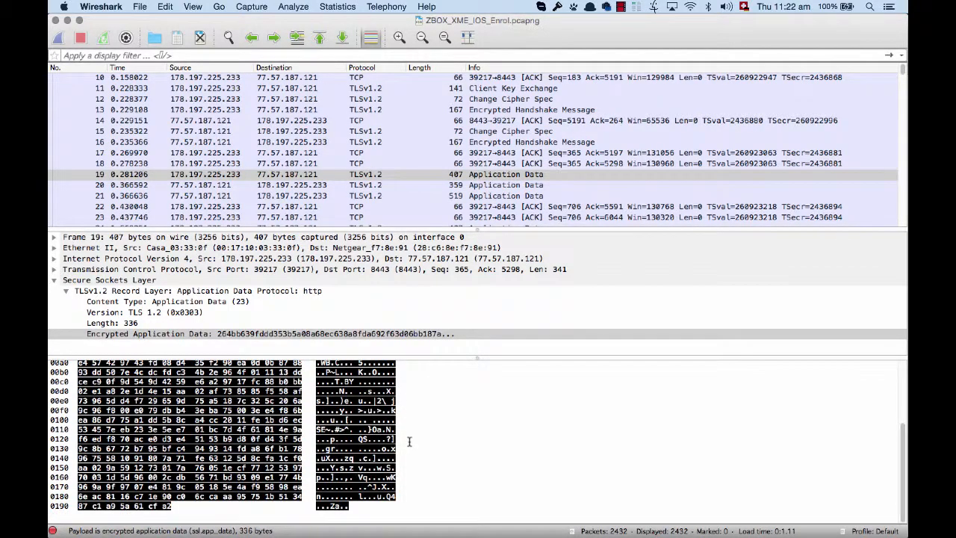
{"action": "scroll", "coordinate": [388, 438], "scroll_direction": "up", "scroll_amount": 3}
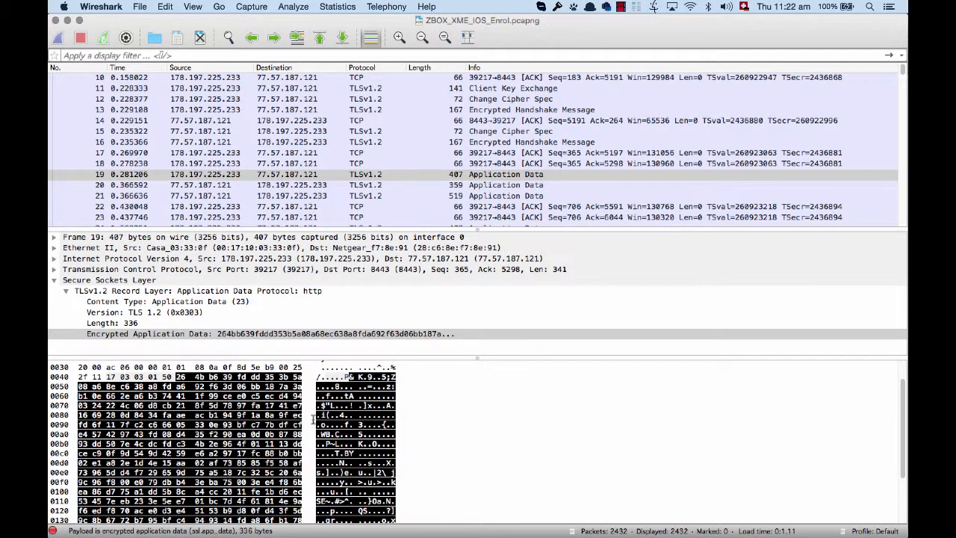
{"action": "left_click", "coordinate": [670, 176]}
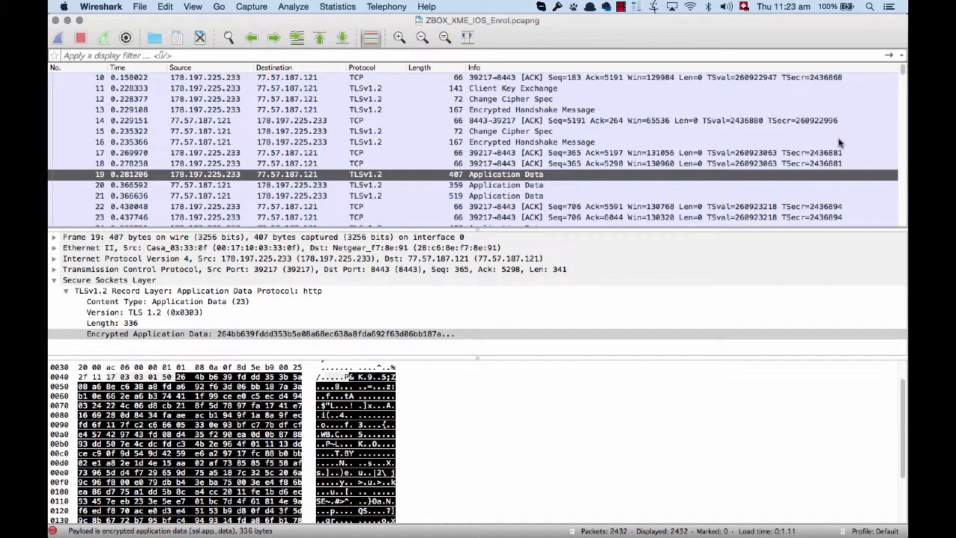
- Scan the packet list beyond packet 19 through the TLS sessions on ports 8443 and 443
{"action": "scroll", "coordinate": [732, 145], "scroll_direction": "down", "scroll_amount": 3}
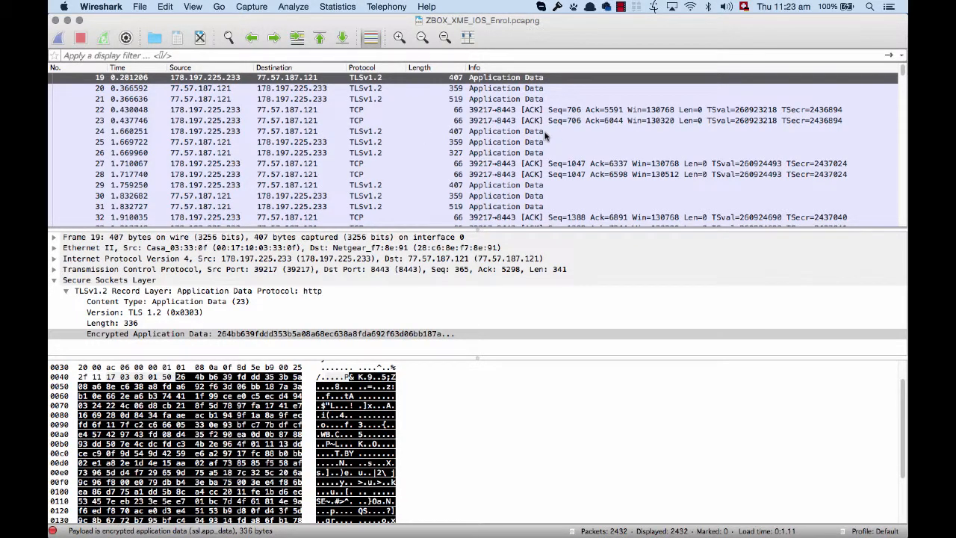
{"action": "scroll", "coordinate": [580, 135], "scroll_direction": "down", "scroll_amount": 5}
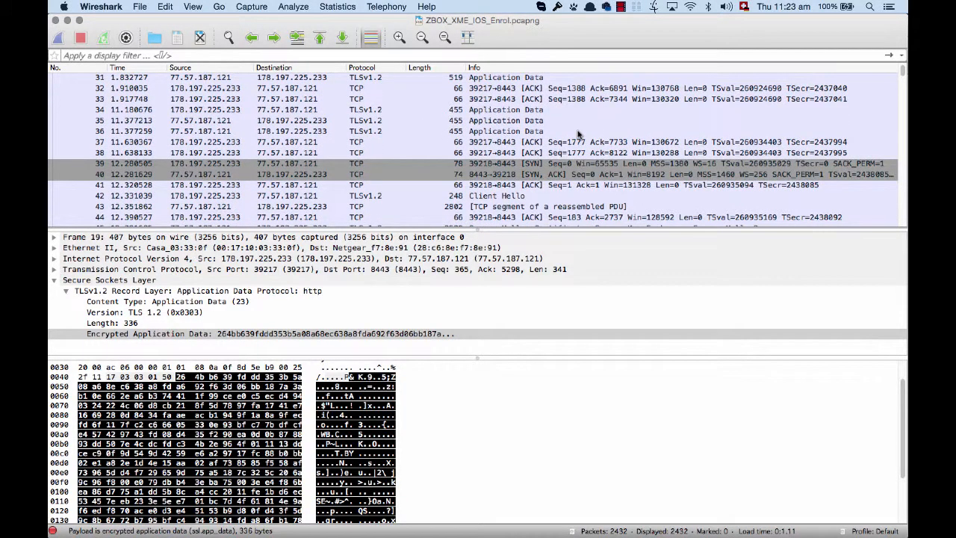
{"action": "scroll", "coordinate": [580, 131], "scroll_direction": "down", "scroll_amount": 8}
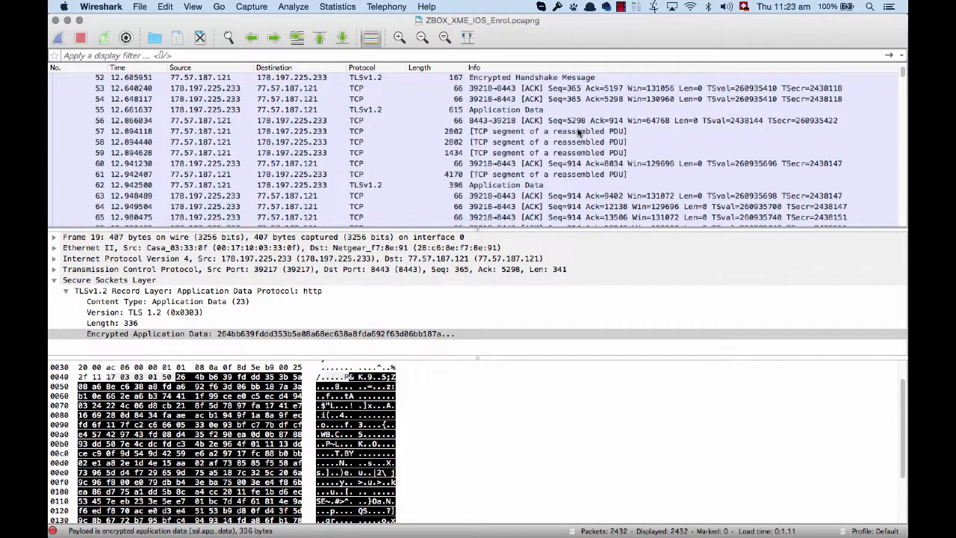
{"action": "scroll", "coordinate": [580, 131], "scroll_direction": "down", "scroll_amount": 9}
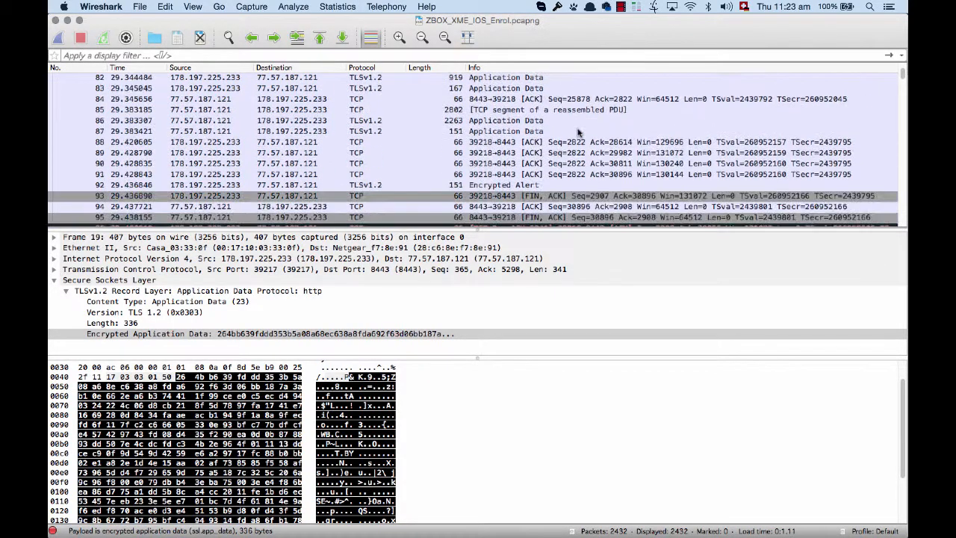
{"action": "scroll", "coordinate": [580, 131], "scroll_direction": "down", "scroll_amount": 4}
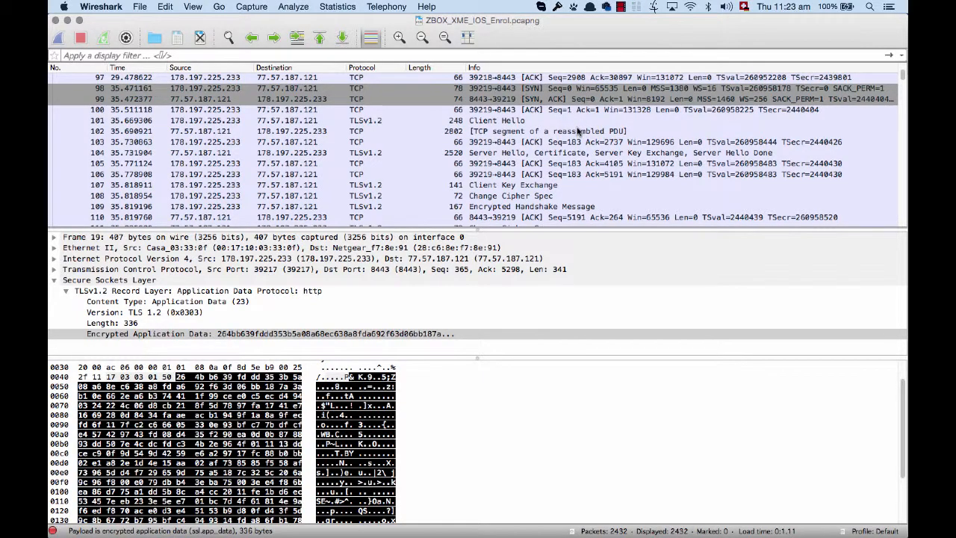
{"action": "scroll", "coordinate": [579, 132], "scroll_direction": "down", "scroll_amount": 9}
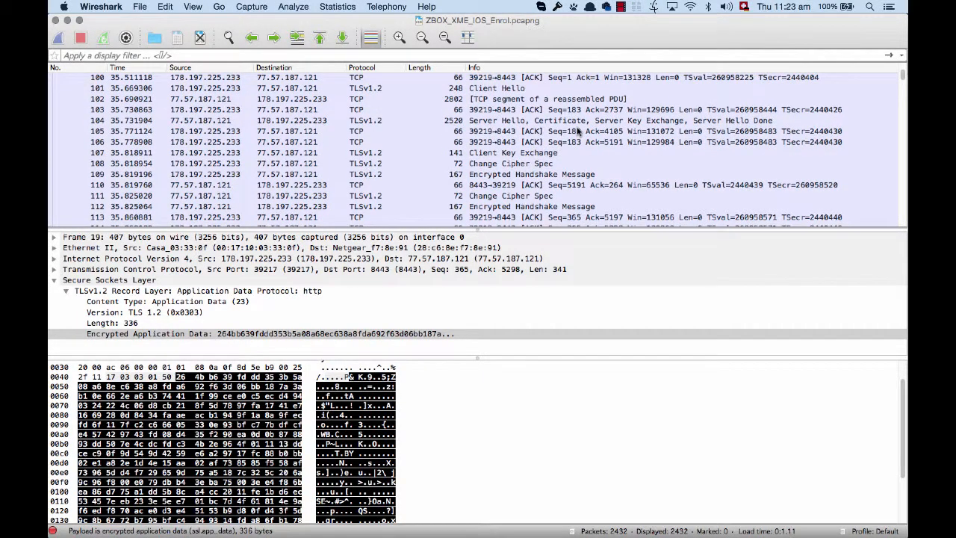
{"action": "scroll", "coordinate": [580, 131], "scroll_direction": "down", "scroll_amount": 9}
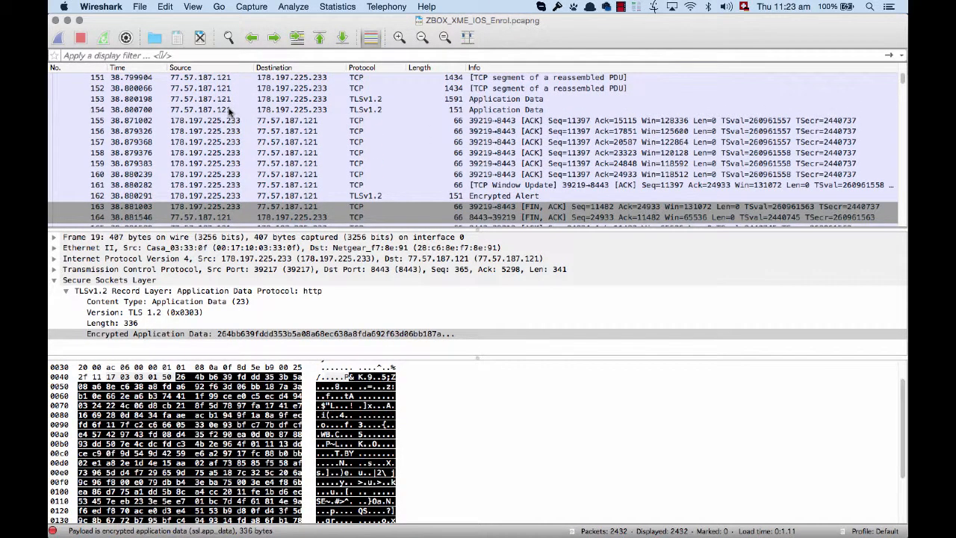
{"action": "scroll", "coordinate": [225, 110], "scroll_direction": "down", "scroll_amount": 12}
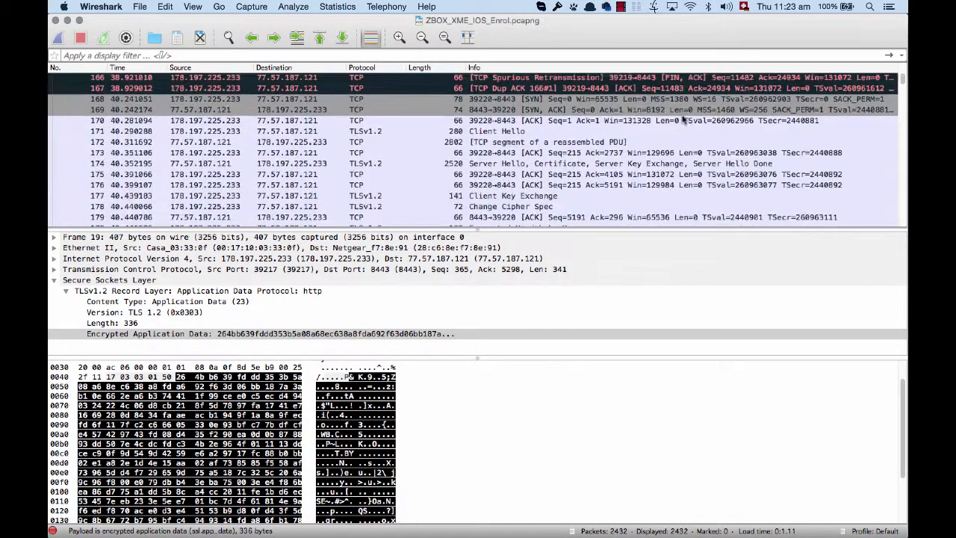
{"action": "scroll", "coordinate": [682, 119], "scroll_direction": "down", "scroll_amount": 15}
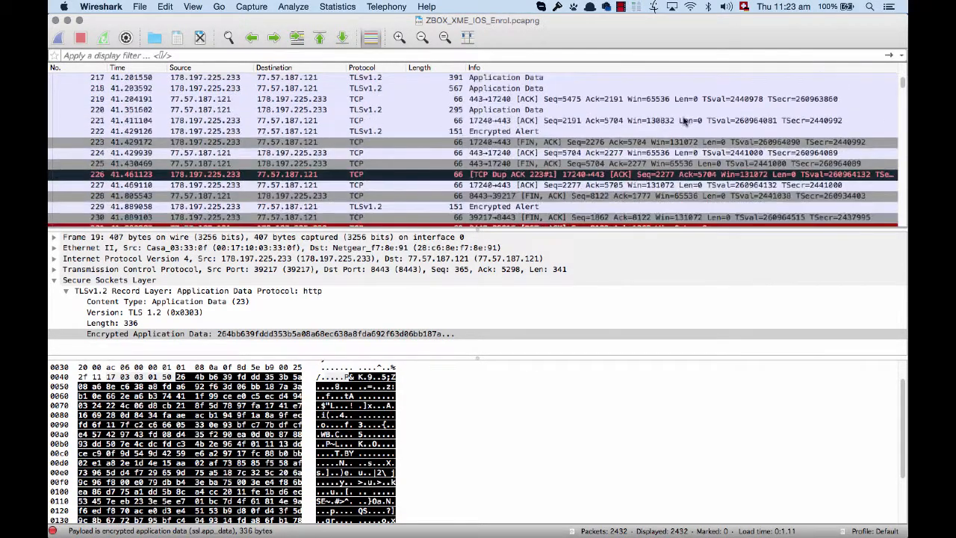
{"action": "scroll", "coordinate": [683, 120], "scroll_direction": "down", "scroll_amount": 14}
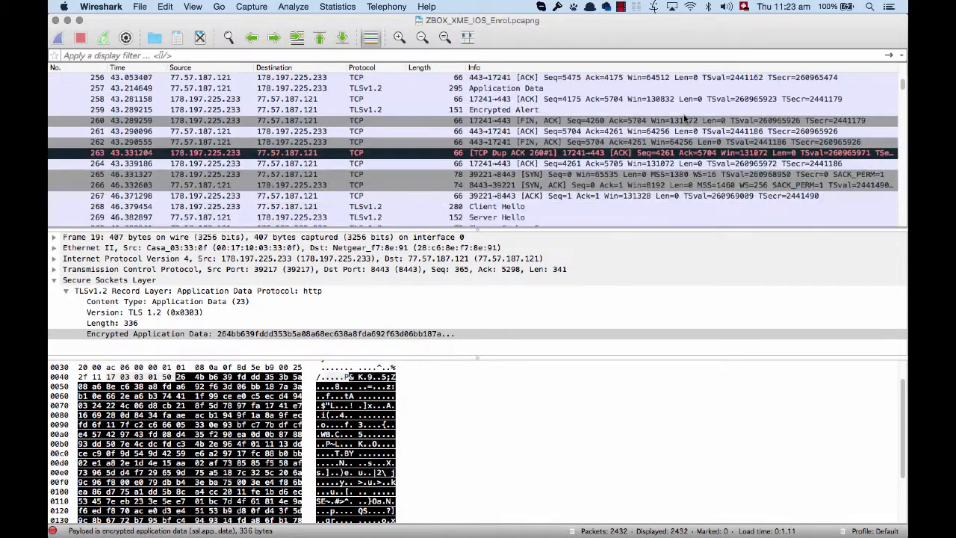
{"action": "scroll", "coordinate": [686, 120], "scroll_direction": "down", "scroll_amount": 12}
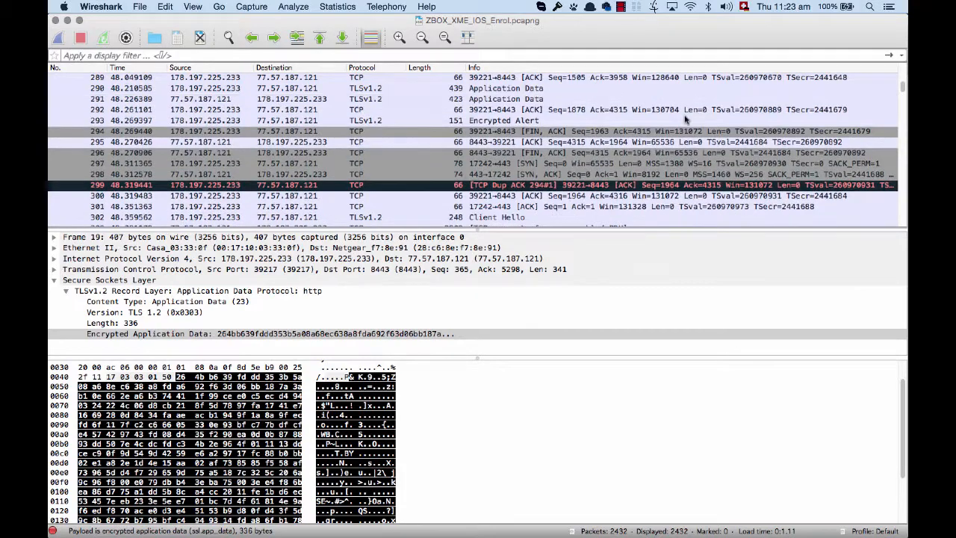
{"action": "scroll", "coordinate": [685, 119], "scroll_direction": "down", "scroll_amount": 12}
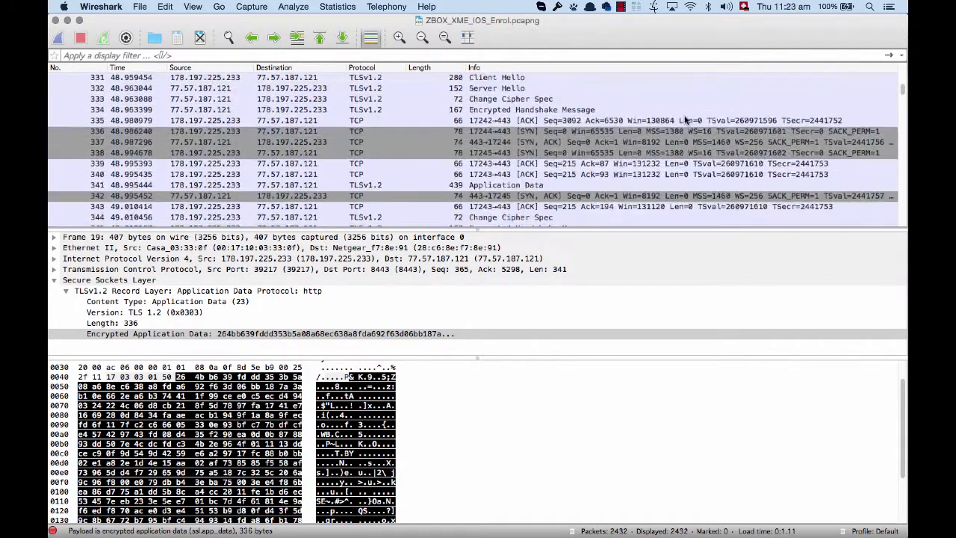
{"action": "scroll", "coordinate": [685, 120], "scroll_direction": "down", "scroll_amount": 3}
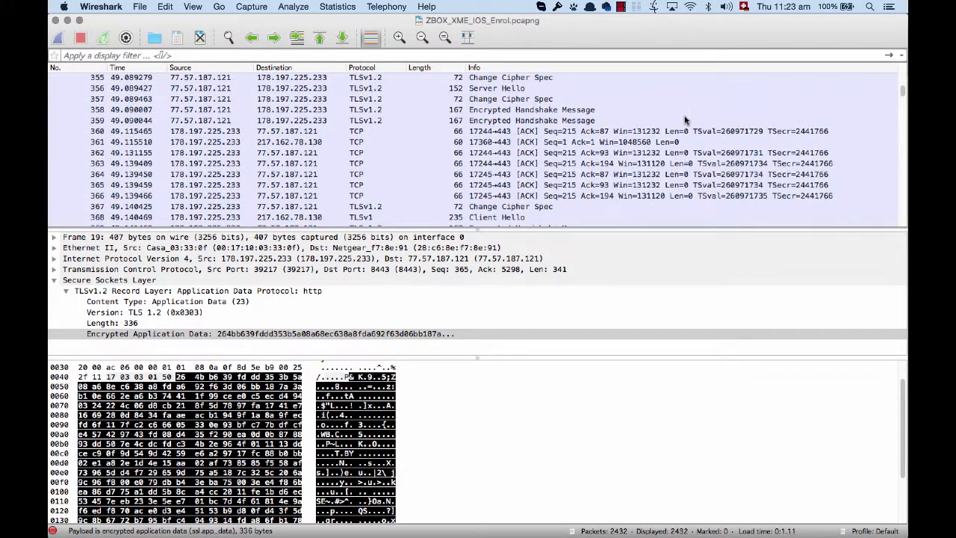
- Examine packets 355 to 401 for the TLSv1 handshake between 178.197.225.233 and 217.162.78.130 on port 443
{"action": "scroll", "coordinate": [686, 120], "scroll_direction": "up", "scroll_amount": 1}
{"action": "scroll", "coordinate": [710, 114], "scroll_direction": "down", "scroll_amount": 6}
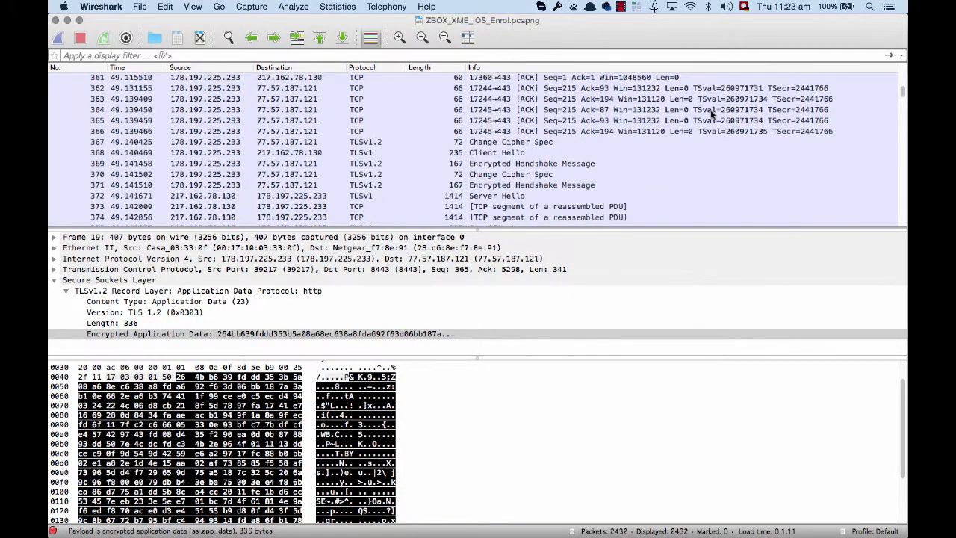
{"action": "scroll", "coordinate": [711, 114], "scroll_direction": "down", "scroll_amount": 2}
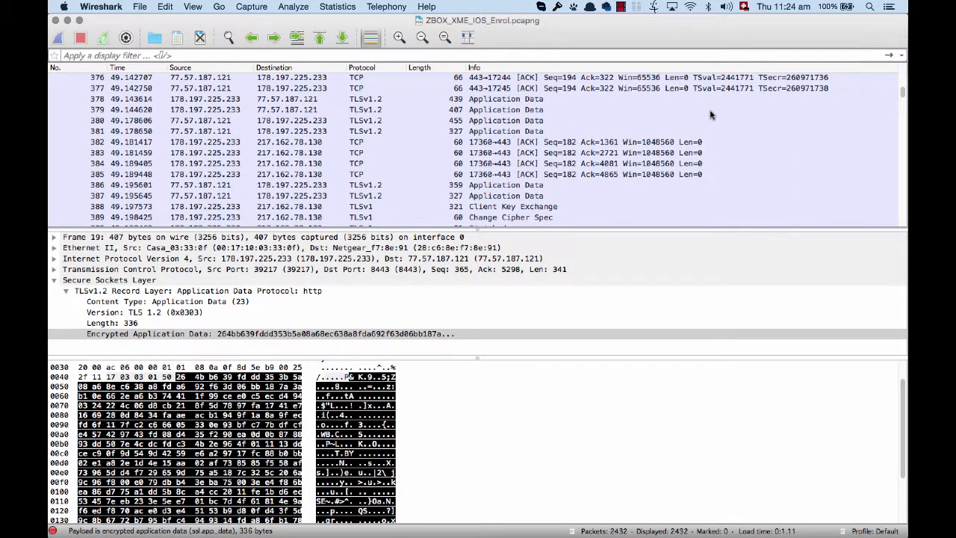
{"action": "scroll", "coordinate": [710, 114], "scroll_direction": "down", "scroll_amount": 1}
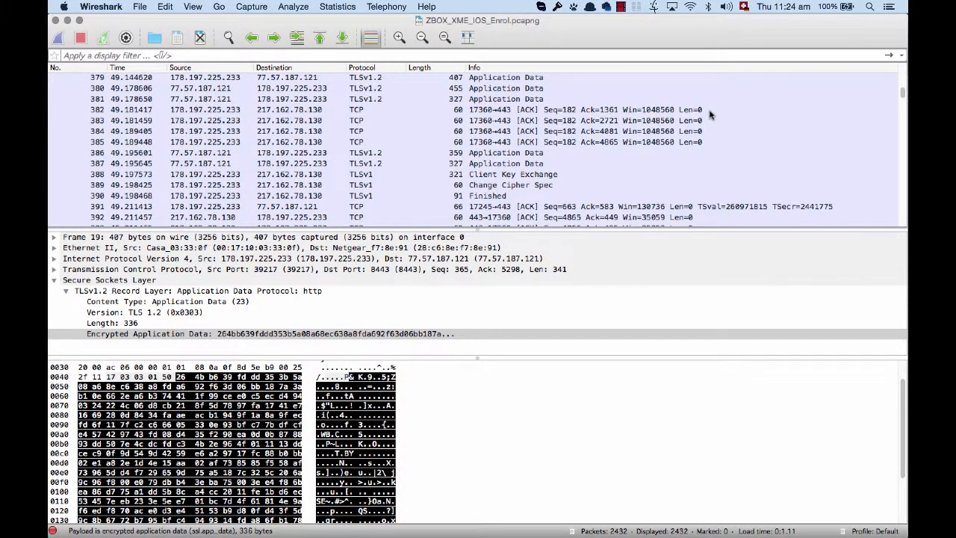
{"action": "scroll", "coordinate": [711, 114], "scroll_direction": "down", "scroll_amount": 1}
{"action": "scroll", "coordinate": [710, 115], "scroll_direction": "down", "scroll_amount": 1}
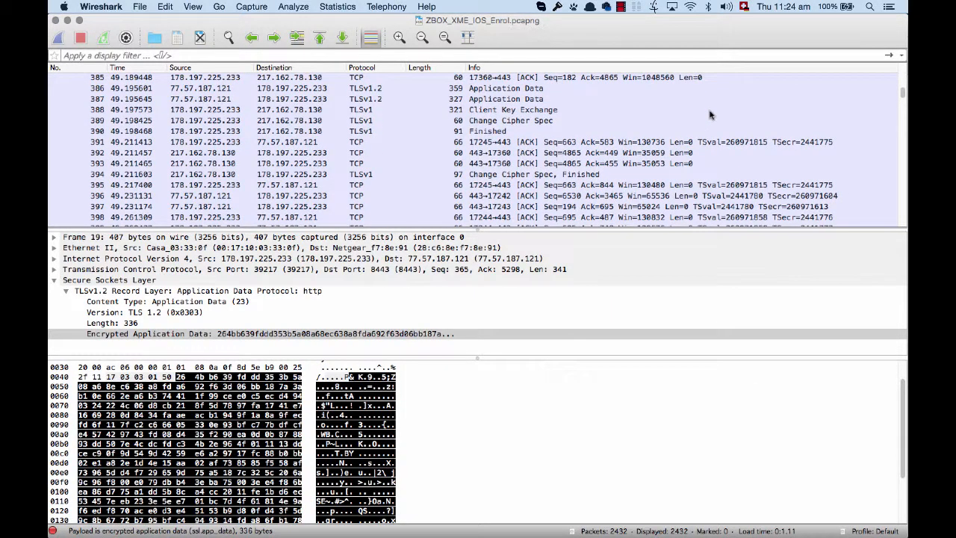
{"action": "scroll", "coordinate": [710, 114], "scroll_direction": "up", "scroll_amount": 1}
{"action": "scroll", "coordinate": [710, 114], "scroll_direction": "down", "scroll_amount": 2}
{"action": "scroll", "coordinate": [710, 114], "scroll_direction": "up", "scroll_amount": 2}
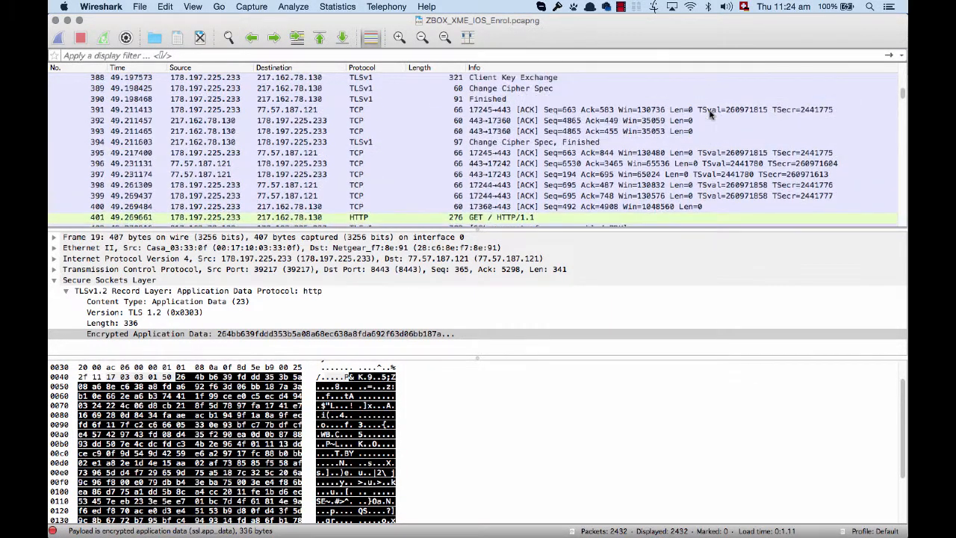
{"action": "scroll", "coordinate": [711, 115], "scroll_direction": "up", "scroll_amount": 2}
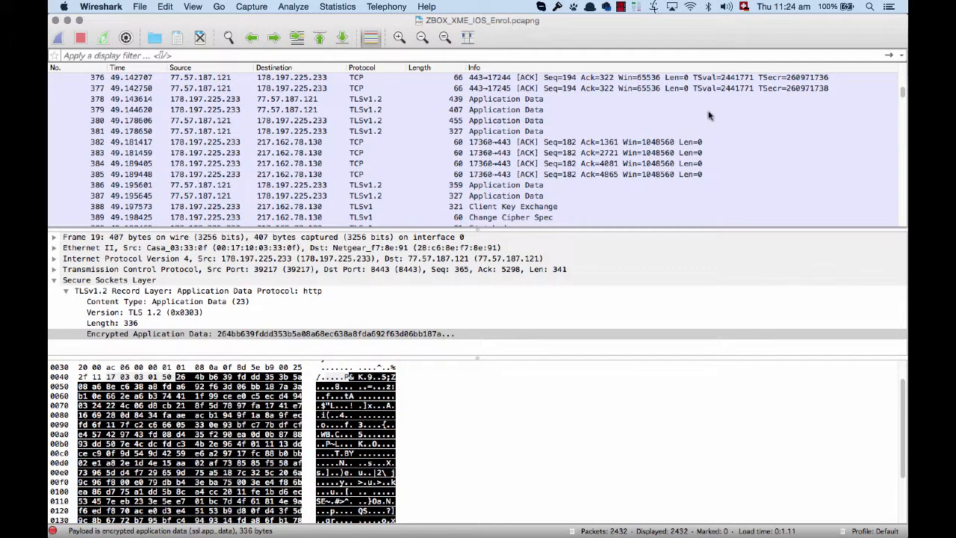
{"action": "scroll", "coordinate": [710, 114], "scroll_direction": "up", "scroll_amount": 1}
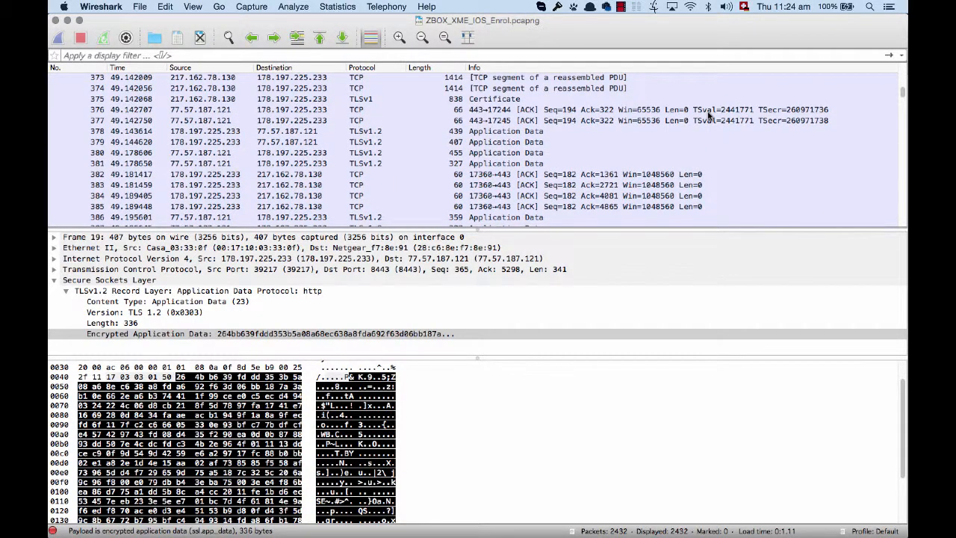
{"action": "scroll", "coordinate": [710, 115], "scroll_direction": "down", "scroll_amount": 2}
{"action": "scroll", "coordinate": [388, 178], "scroll_direction": "down", "scroll_amount": 1}
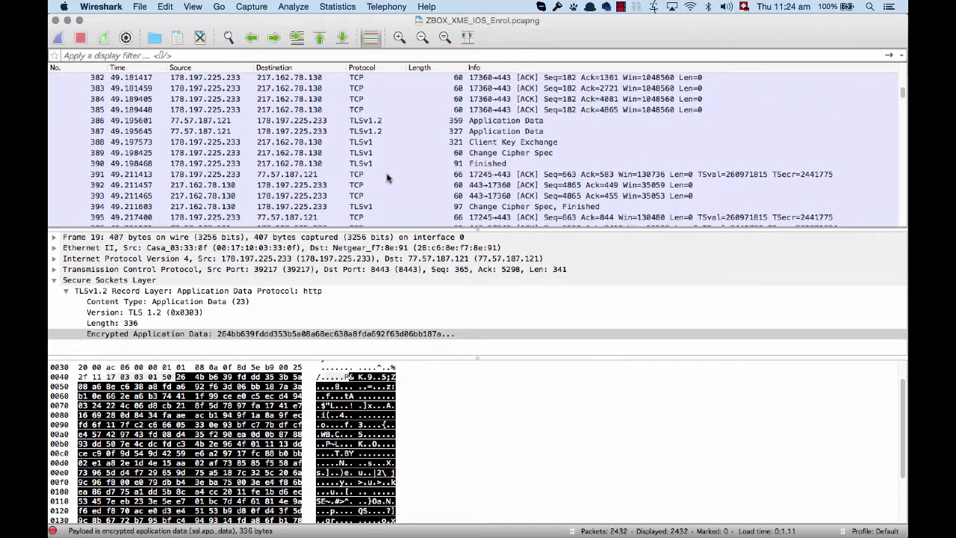
- Inspect the Client Key Exchange in packet 388 and trace its TLSv1 session back to the Client Hello
{"action": "left_click", "coordinate": [426, 150]}
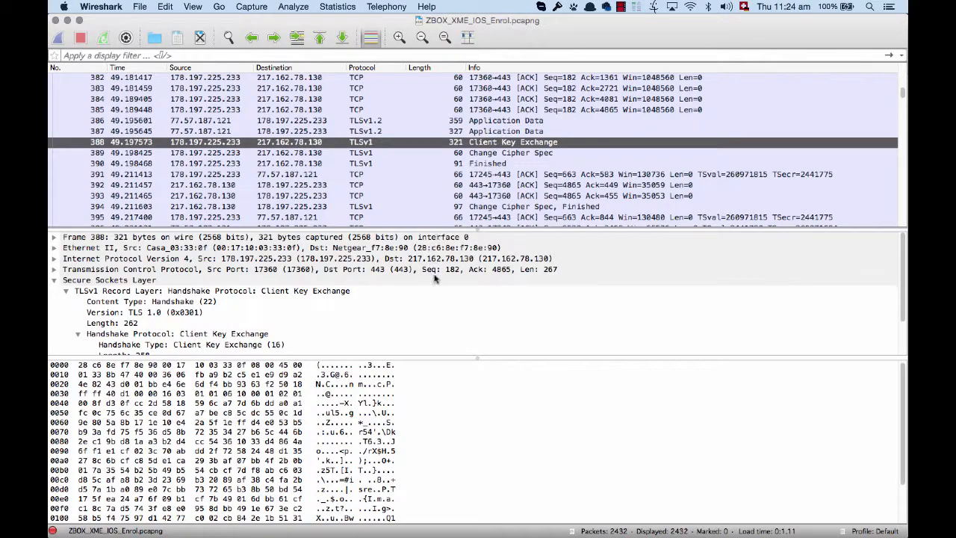
{"action": "scroll", "coordinate": [433, 278], "scroll_direction": "down", "scroll_amount": 2}
{"action": "scroll", "coordinate": [434, 278], "scroll_direction": "up", "scroll_amount": 2}
{"action": "scroll", "coordinate": [509, 138], "scroll_direction": "up", "scroll_amount": 3}
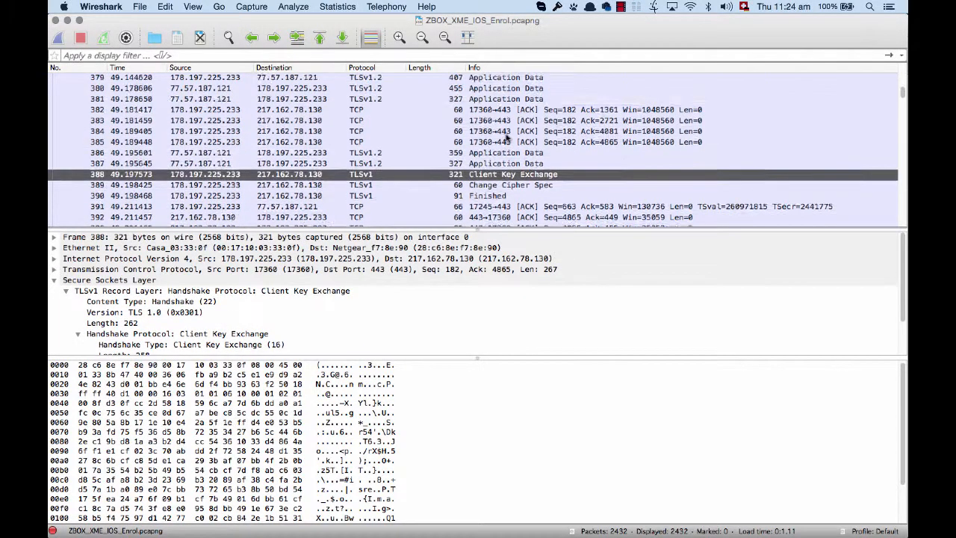
{"action": "scroll", "coordinate": [508, 138], "scroll_direction": "up", "scroll_amount": 3}
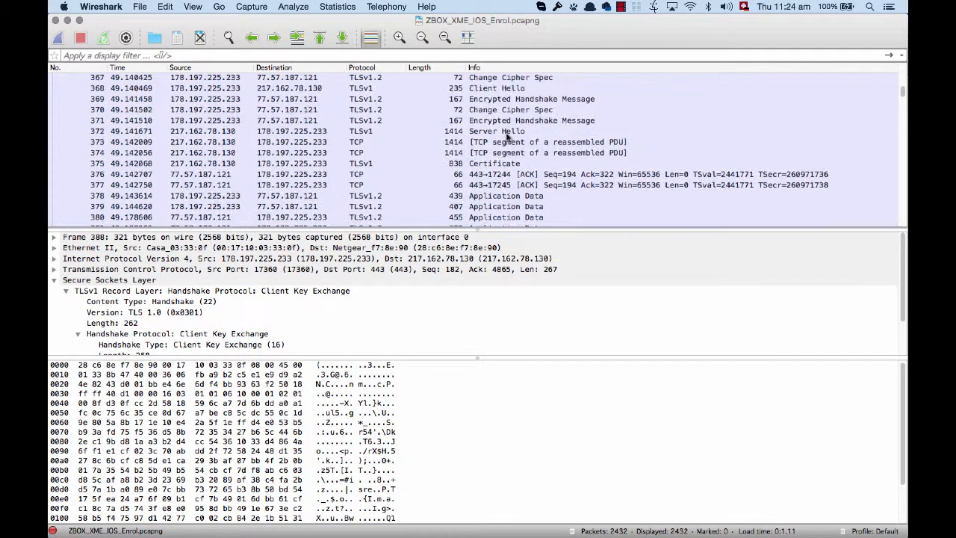
- Review the cipher suites offered in Client Hello packet 368 and the suite chosen in Server Hello packet 372
{"action": "left_click", "coordinate": [513, 88]}
{"action": "scroll", "coordinate": [549, 302], "scroll_direction": "down", "scroll_amount": 6}
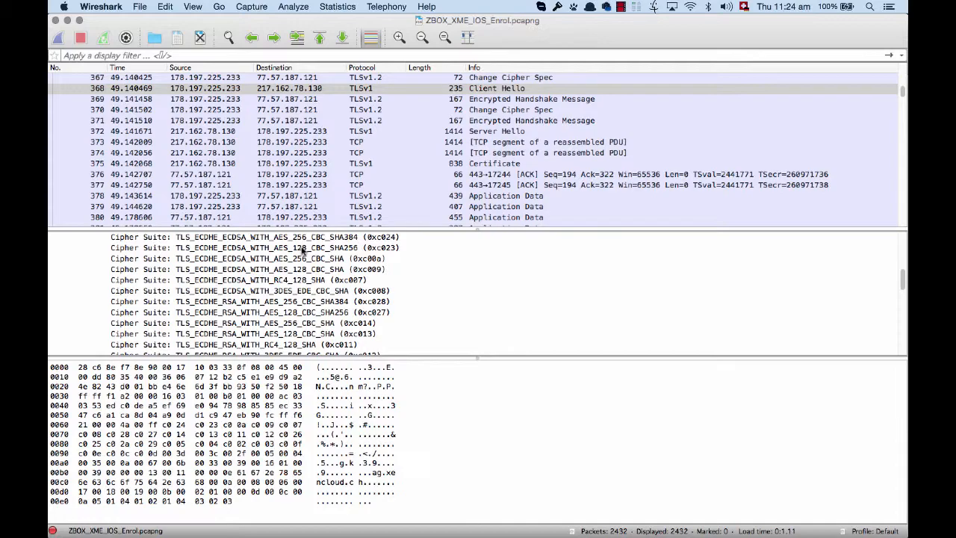
{"action": "left_click", "coordinate": [533, 131]}
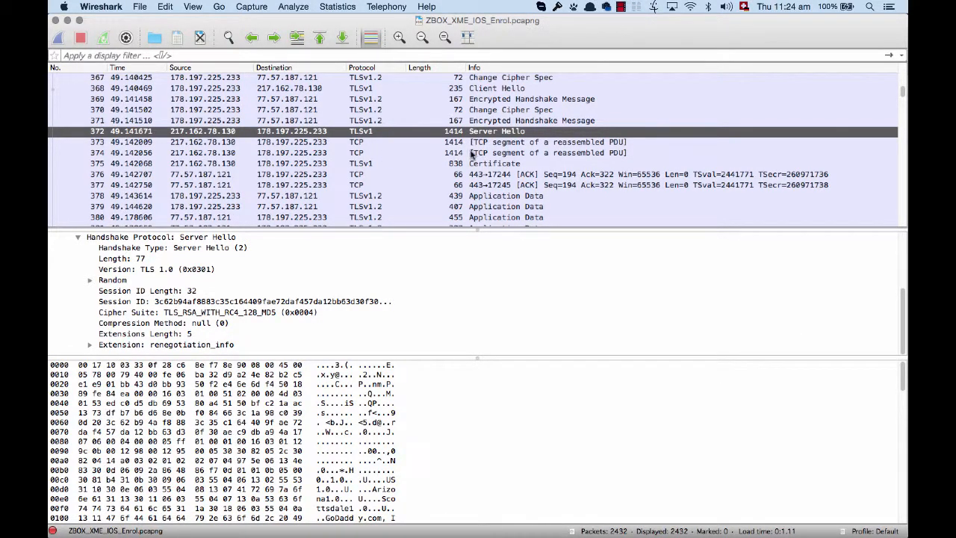
- Follow the session to HTTP packet 401 and expand its decrypted GET request to examine the method, URI and host
{"action": "scroll", "coordinate": [481, 146], "scroll_direction": "down", "scroll_amount": 3}
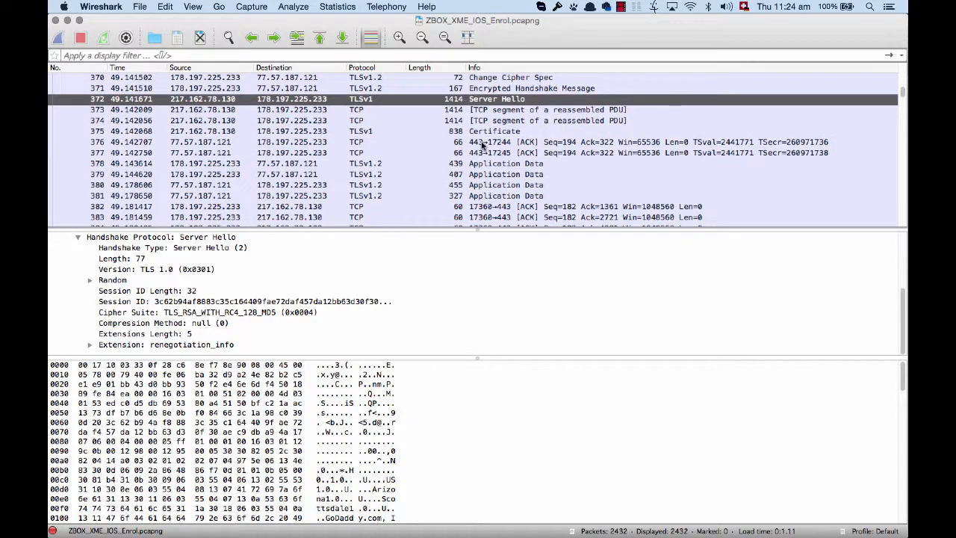
{"action": "scroll", "coordinate": [482, 146], "scroll_direction": "down", "scroll_amount": 2}
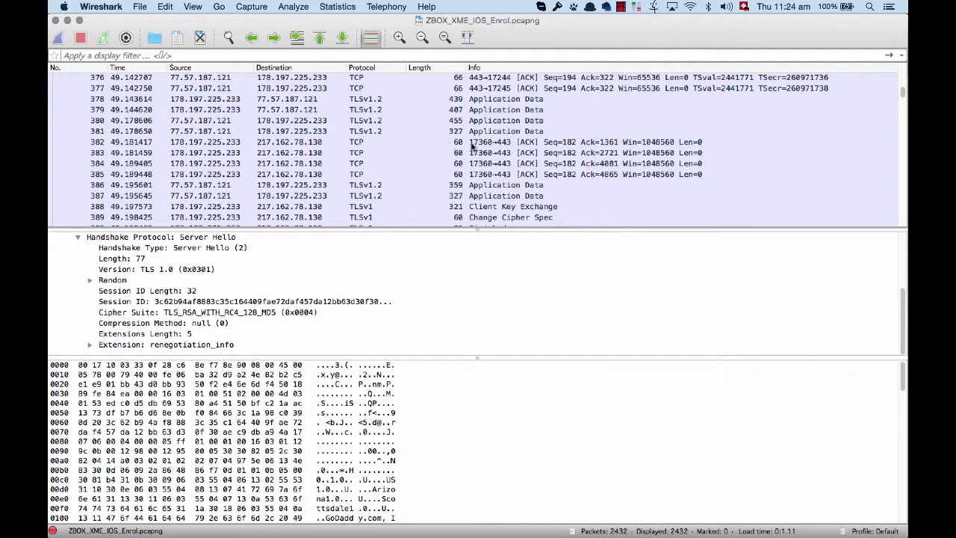
{"action": "scroll", "coordinate": [453, 143], "scroll_direction": "down", "scroll_amount": 2}
{"action": "scroll", "coordinate": [523, 142], "scroll_direction": "down", "scroll_amount": 2}
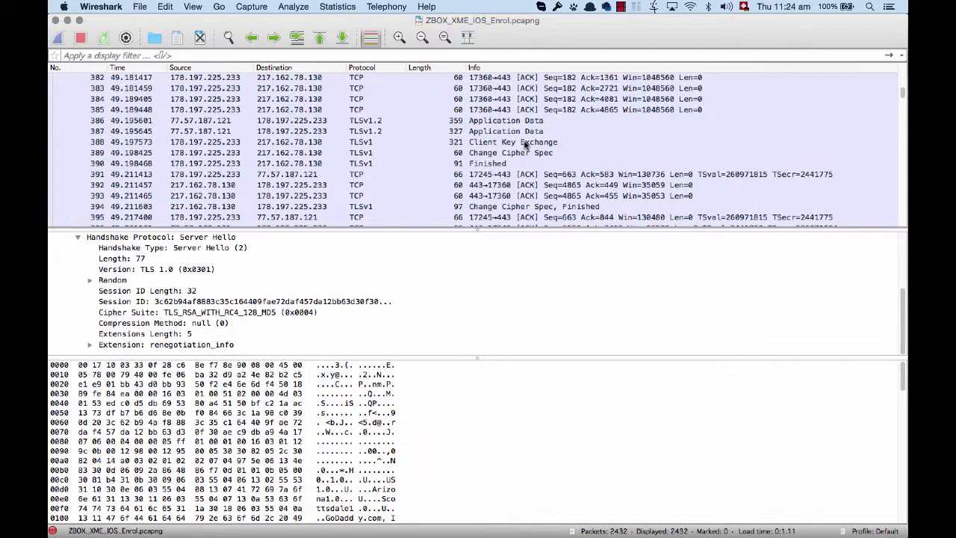
{"action": "scroll", "coordinate": [523, 142], "scroll_direction": "down", "scroll_amount": 1}
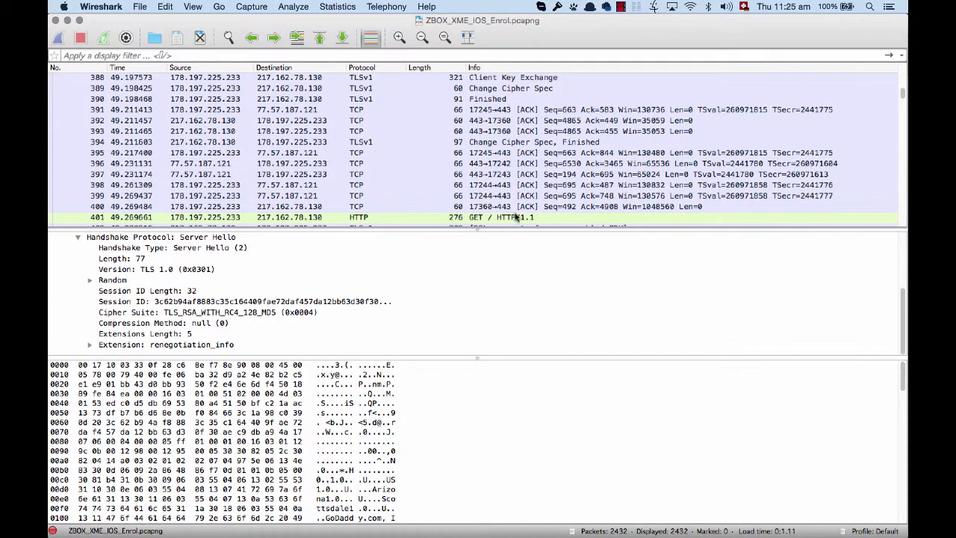
{"action": "left_click", "coordinate": [398, 218]}
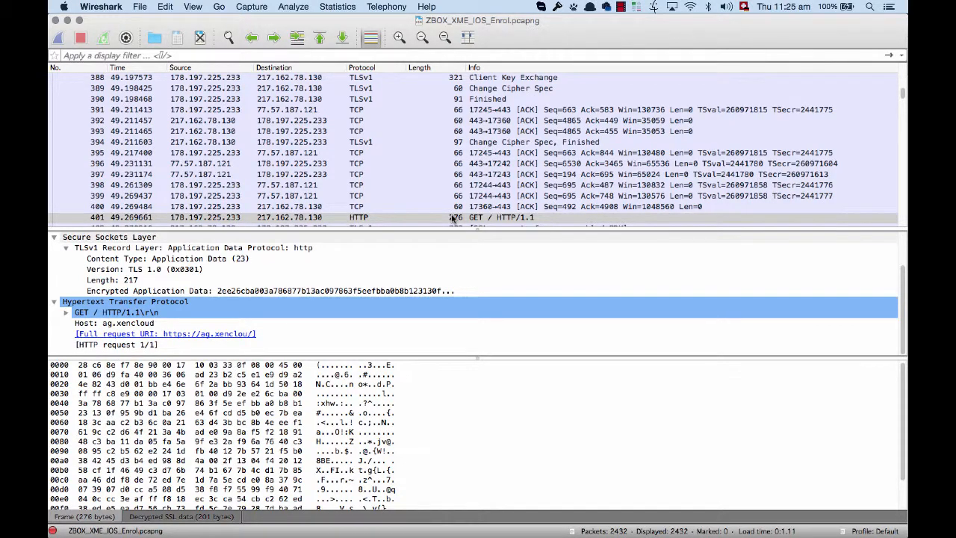
{"action": "scroll", "coordinate": [100, 317], "scroll_direction": "up", "scroll_amount": 2}
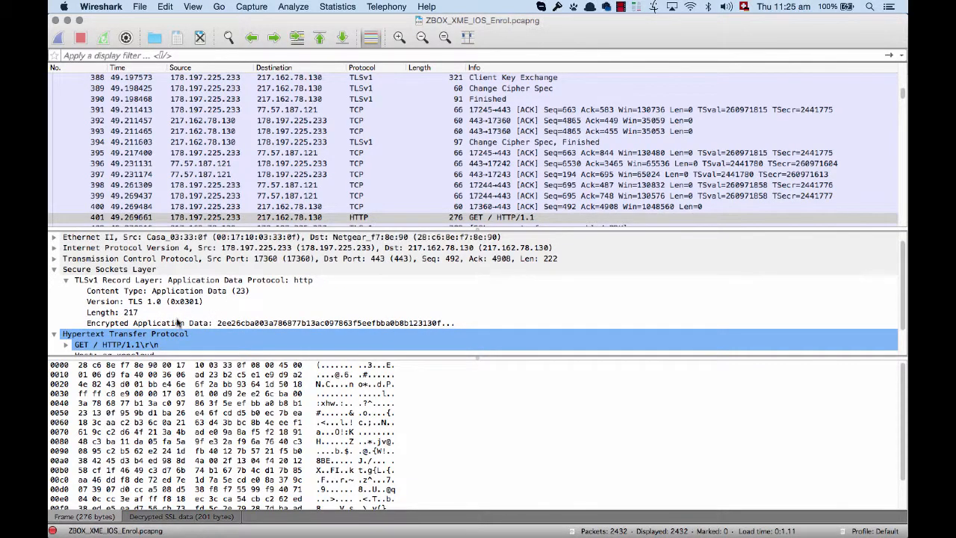
{"action": "scroll", "coordinate": [179, 323], "scroll_direction": "down", "scroll_amount": 2}
{"action": "left_click", "coordinate": [66, 313]}
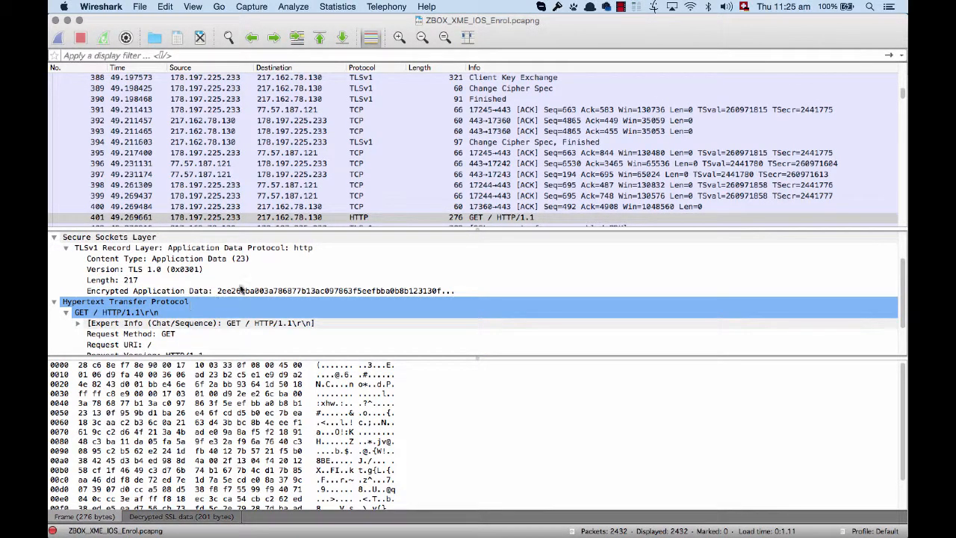
{"action": "scroll", "coordinate": [156, 299], "scroll_direction": "down", "scroll_amount": 2}
{"action": "scroll", "coordinate": [250, 283], "scroll_direction": "up", "scroll_amount": 2}
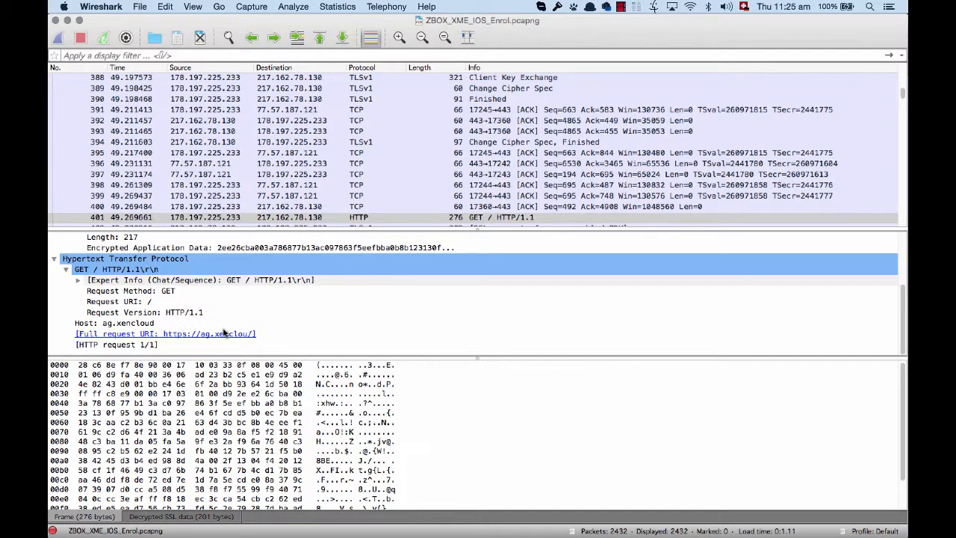
- Inspect the decrypted HTTP request for /vpn/index.h in packet 419, including its Secure Sockets Layer record
{"action": "scroll", "coordinate": [502, 178], "scroll_direction": "down", "scroll_amount": 3}
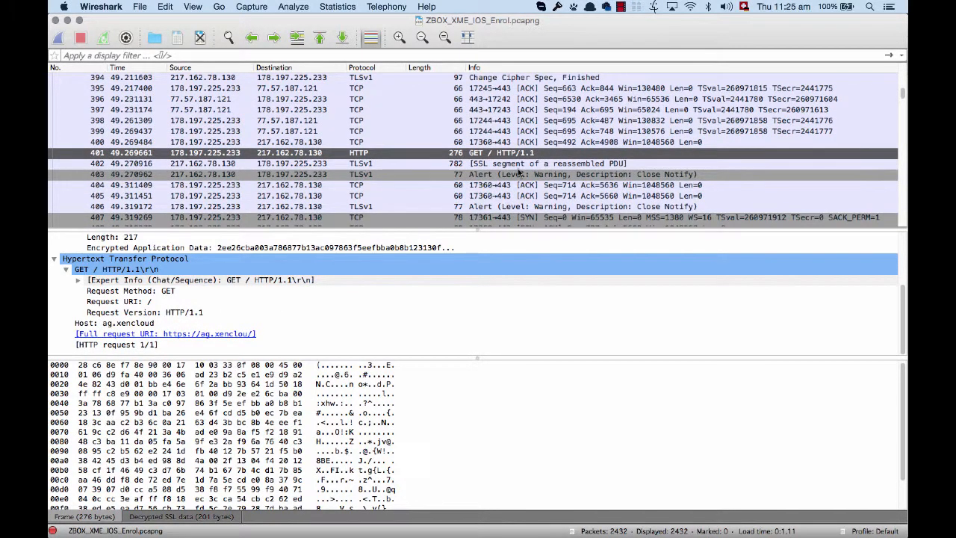
{"action": "scroll", "coordinate": [538, 179], "scroll_direction": "down", "scroll_amount": 7}
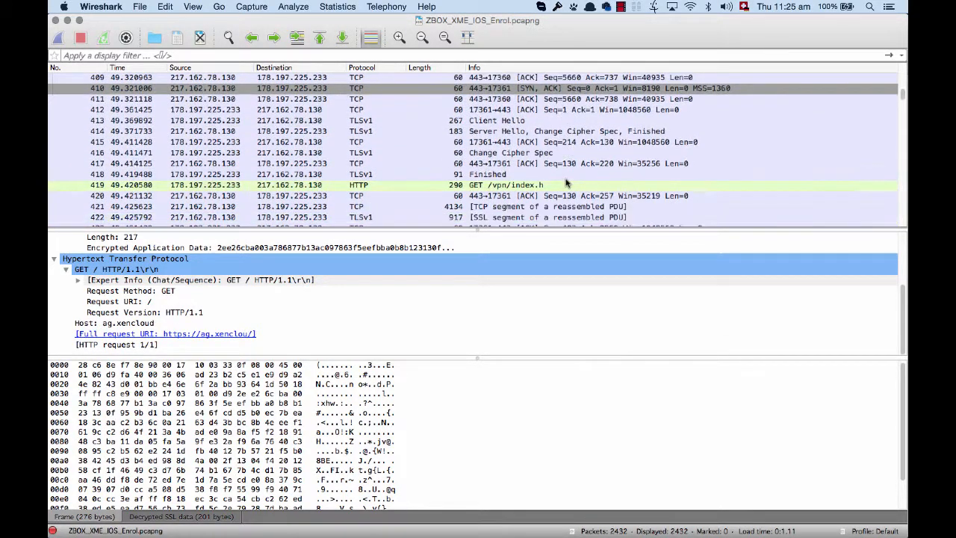
{"action": "left_click", "coordinate": [522, 184]}
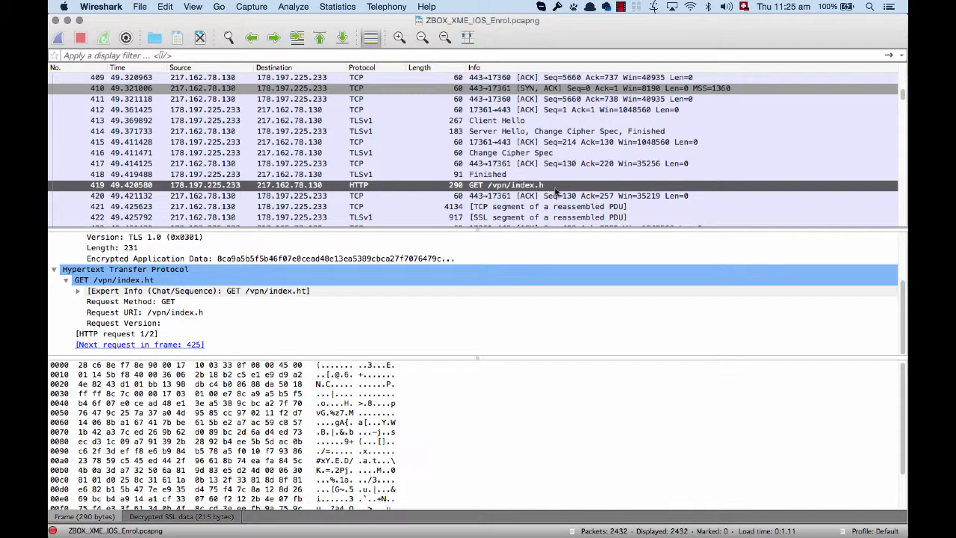
{"action": "left_click", "coordinate": [562, 329]}
{"action": "scroll", "coordinate": [559, 299], "scroll_direction": "up", "scroll_amount": 2}
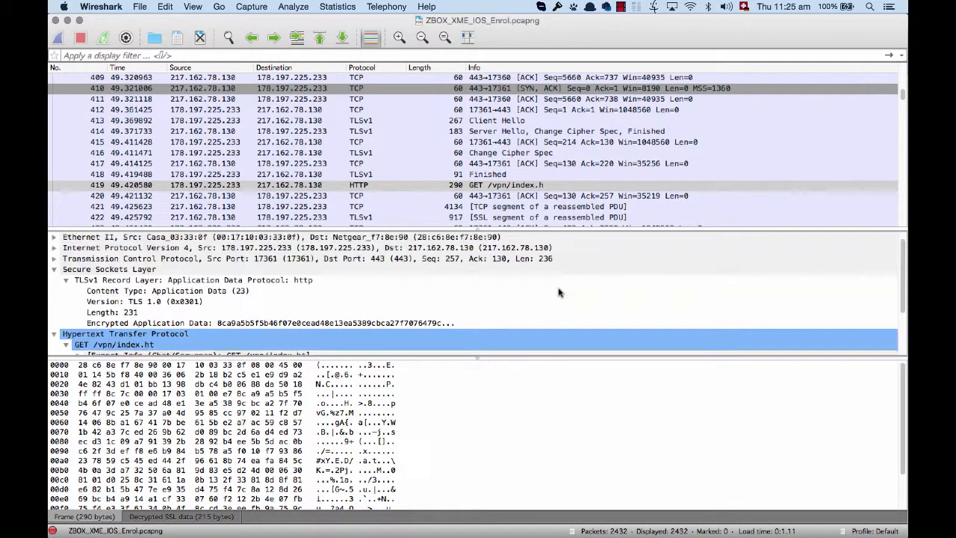
{"action": "scroll", "coordinate": [563, 173], "scroll_direction": "up", "scroll_amount": 2}
{"action": "scroll", "coordinate": [564, 172], "scroll_direction": "up", "scroll_amount": 1}
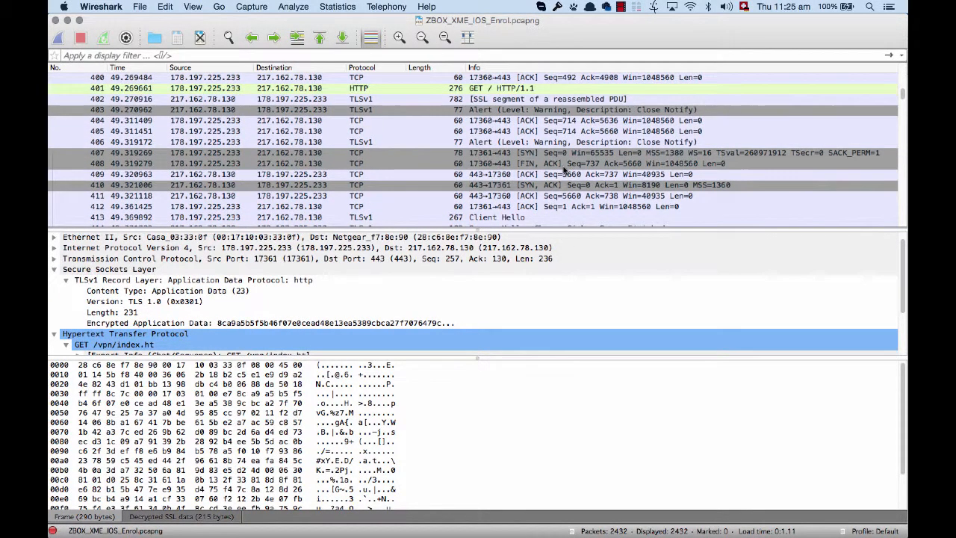
- Enlarge the packet details area and compare packet 401's Encrypted Application Data with its decrypted GET request line
{"action": "left_click", "coordinate": [540, 88]}
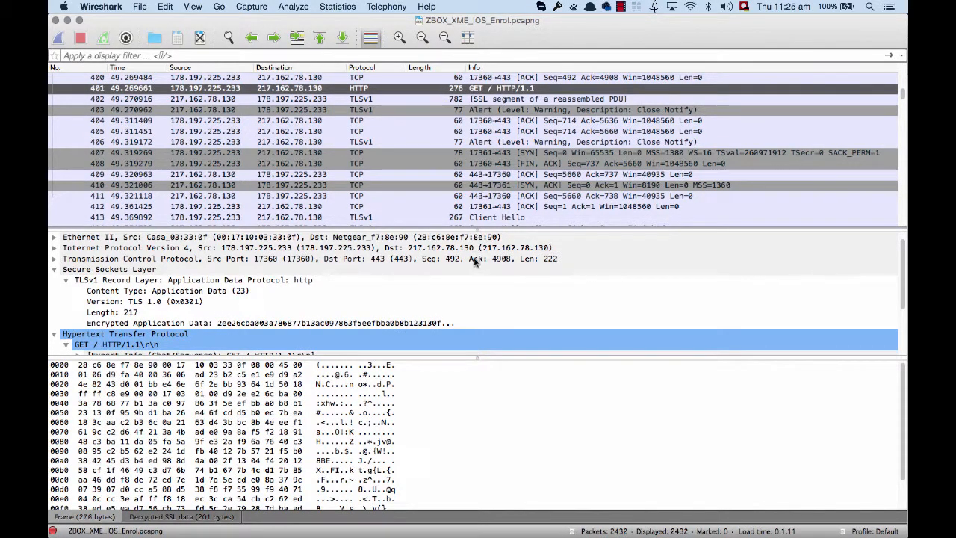
{"action": "scroll", "coordinate": [479, 266], "scroll_direction": "down", "scroll_amount": 3}
{"action": "mouse_move", "coordinate": [486, 355]}
{"action": "left_mouse_down"}
{"action": "mouse_move", "coordinate": [486, 307]}
{"action": "mouse_move", "coordinate": [486, 367]}
{"action": "left_mouse_up"}
{"action": "left_click", "coordinate": [254, 259]}
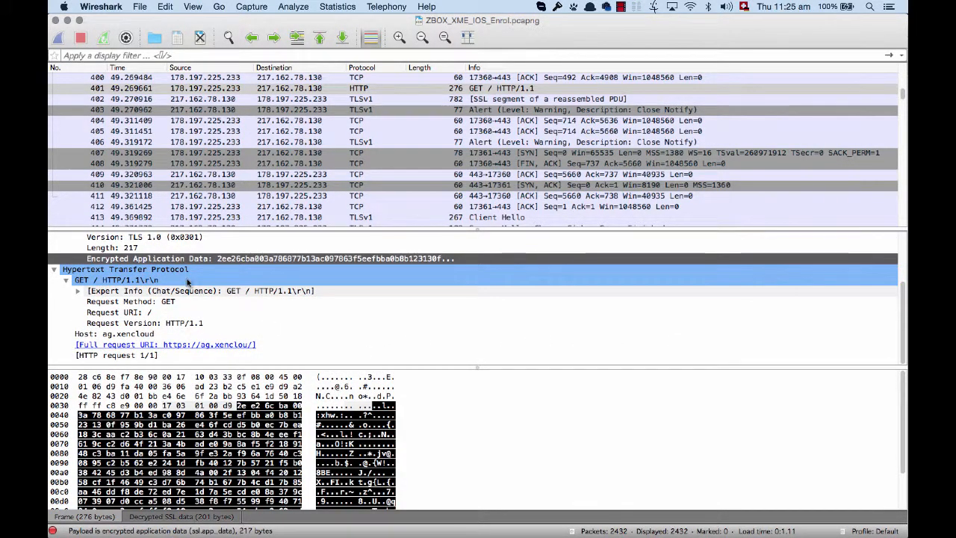
{"action": "left_click", "coordinate": [187, 280]}
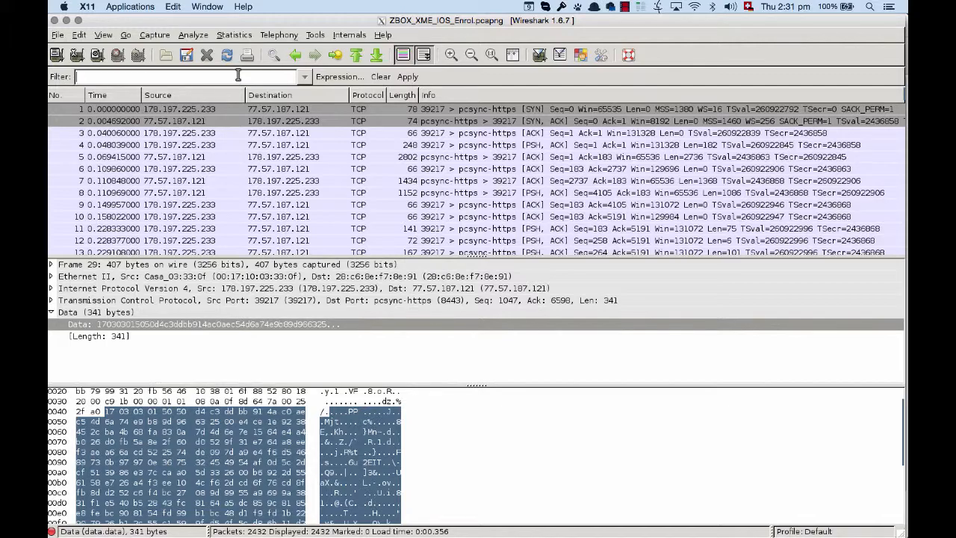
- In Wireshark 1.6.7, filter the trace with ip.addr==178.197.225.233 && ip.addr==217.162.78.130
{"action": "type", "text": "ip.addr==178.197.225.233 && ip.addr==77.162.78.130"}
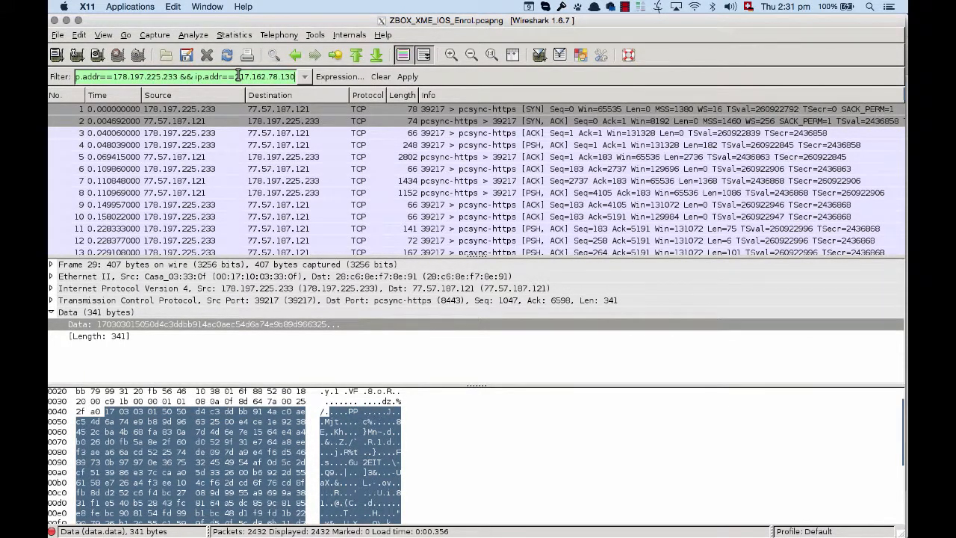
{"action": "key", "text": "Return"}
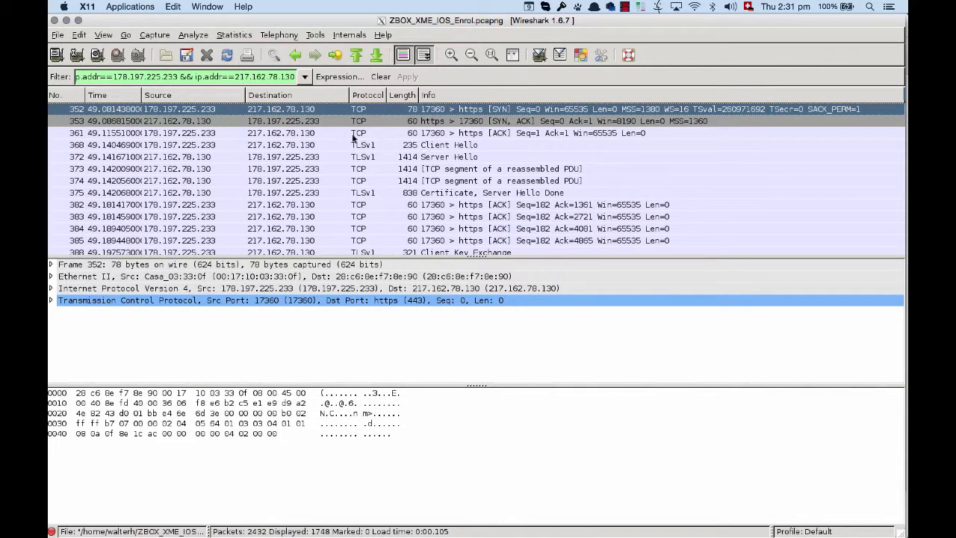
- Expand the Secure Sockets Layer, TLSv1 record and handshake protocol details of Client Hello packet 368 and review them
{"action": "left_click", "coordinate": [459, 148]}
{"action": "left_click", "coordinate": [51, 312]}
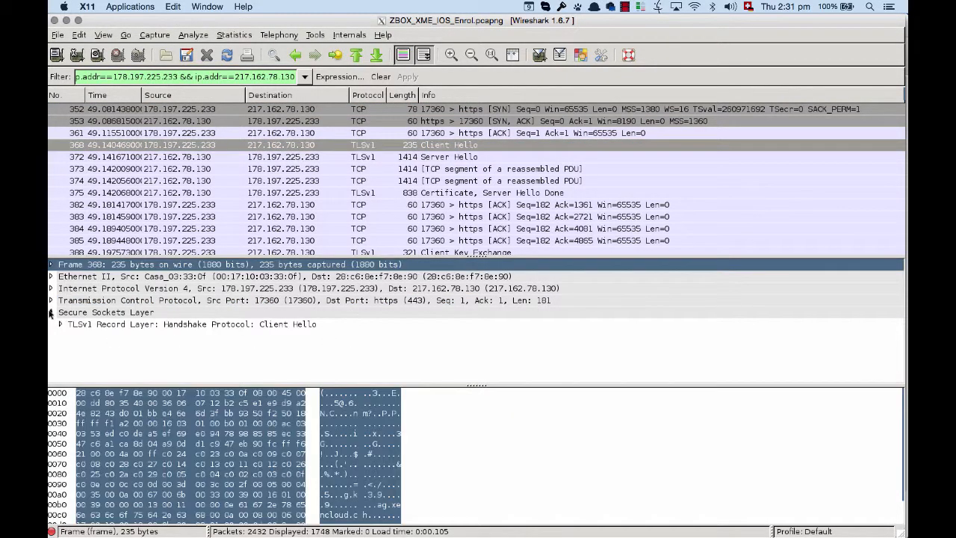
{"action": "left_click", "coordinate": [61, 324]}
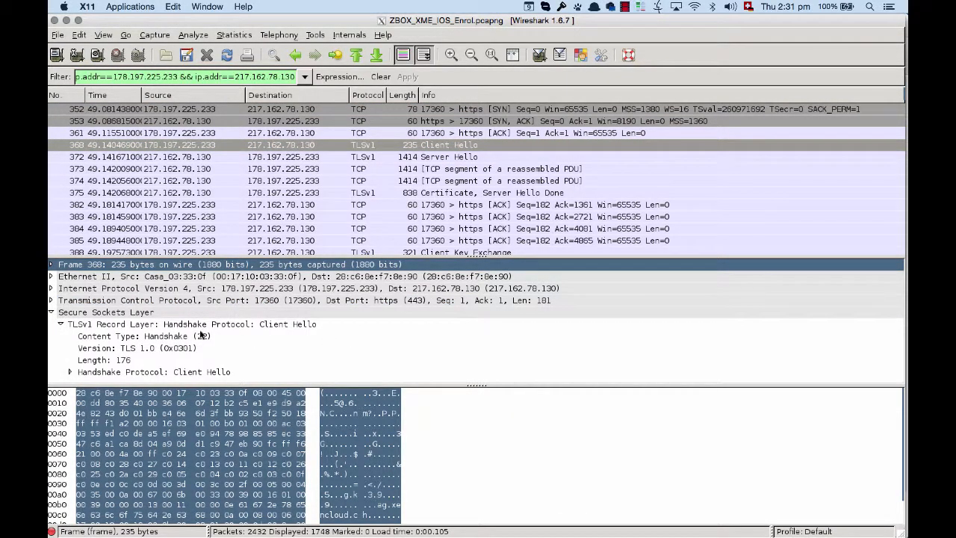
{"action": "left_click", "coordinate": [71, 372]}
{"action": "scroll", "coordinate": [348, 321], "scroll_direction": "down", "scroll_amount": 2}
{"action": "scroll", "coordinate": [340, 324], "scroll_direction": "up", "scroll_amount": 3}
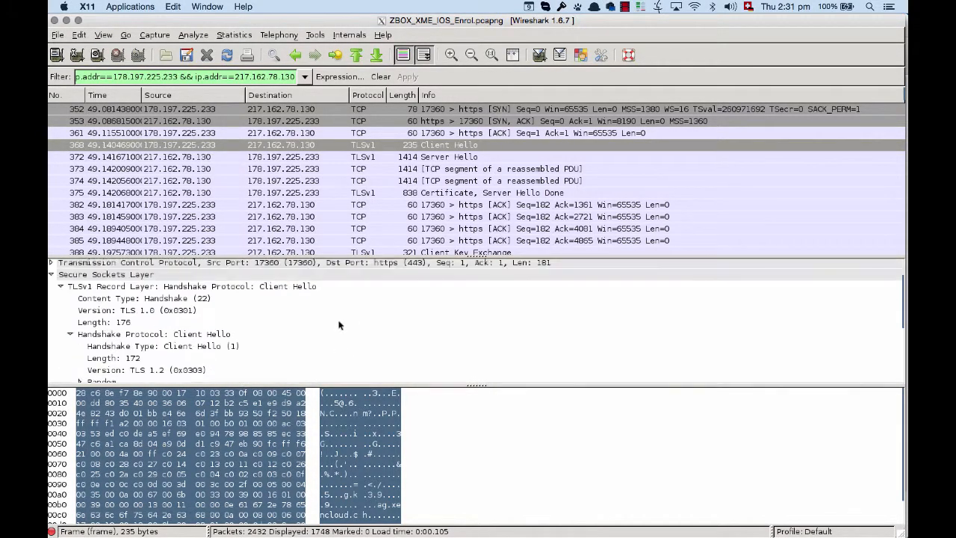
- Review Server Hello packet 372 and the Certificate, Server Hello Done packet 375, including the certificate's TLSv1 record details
{"action": "left_click", "coordinate": [452, 159]}
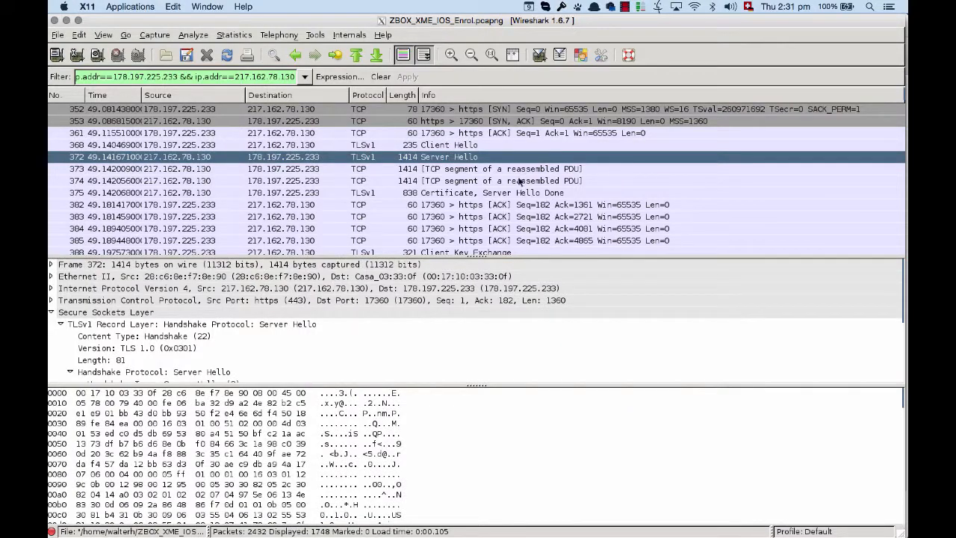
{"action": "left_click", "coordinate": [487, 192]}
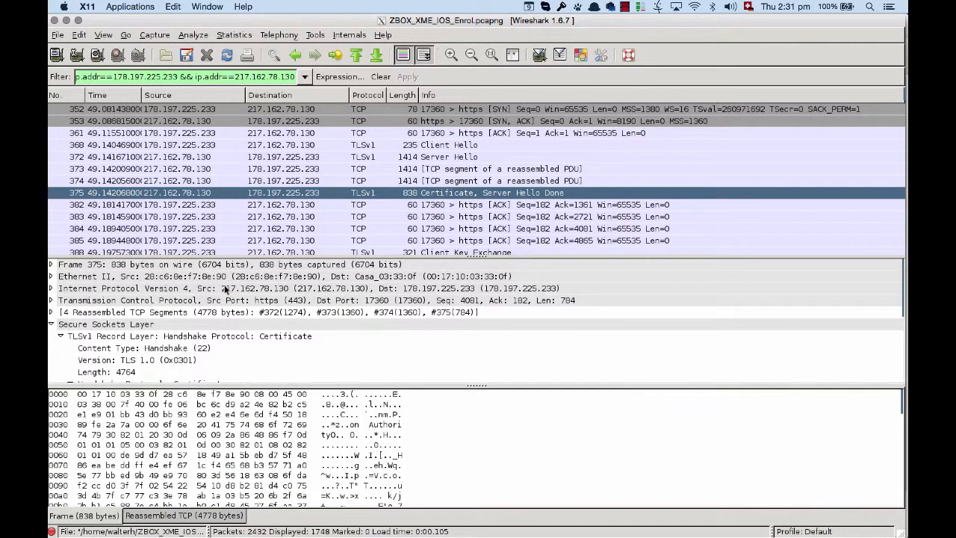
{"action": "scroll", "coordinate": [226, 287], "scroll_direction": "down", "scroll_amount": 1}
{"action": "scroll", "coordinate": [226, 279], "scroll_direction": "down", "scroll_amount": 2}
{"action": "scroll", "coordinate": [246, 298], "scroll_direction": "up", "scroll_amount": 4}
{"action": "scroll", "coordinate": [419, 199], "scroll_direction": "down", "scroll_amount": 2}
{"action": "scroll", "coordinate": [421, 199], "scroll_direction": "down", "scroll_amount": 2}
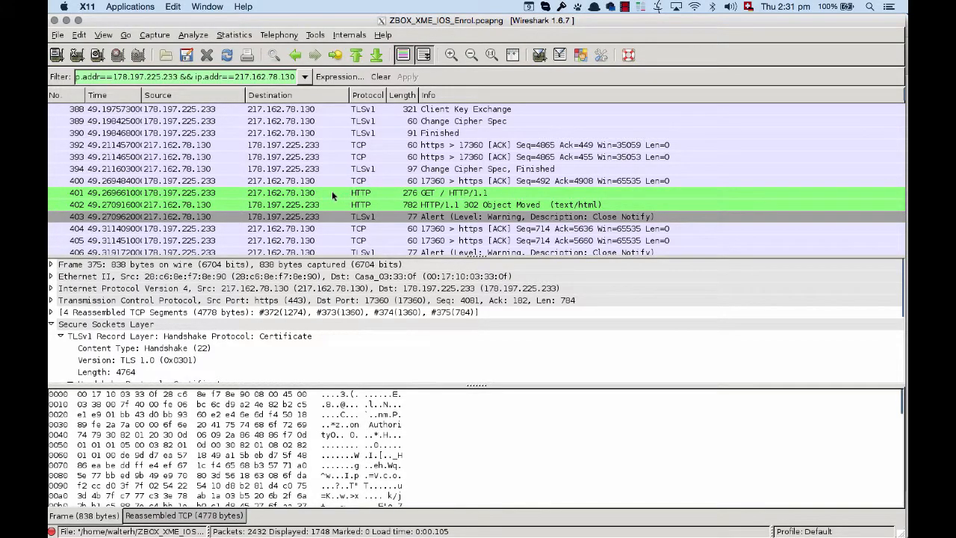
- Enlarge the packet details area for GET packet 401 and expand its Hypertext Transfer Protocol section to review the decrypted request headers
{"action": "left_click", "coordinate": [295, 196]}
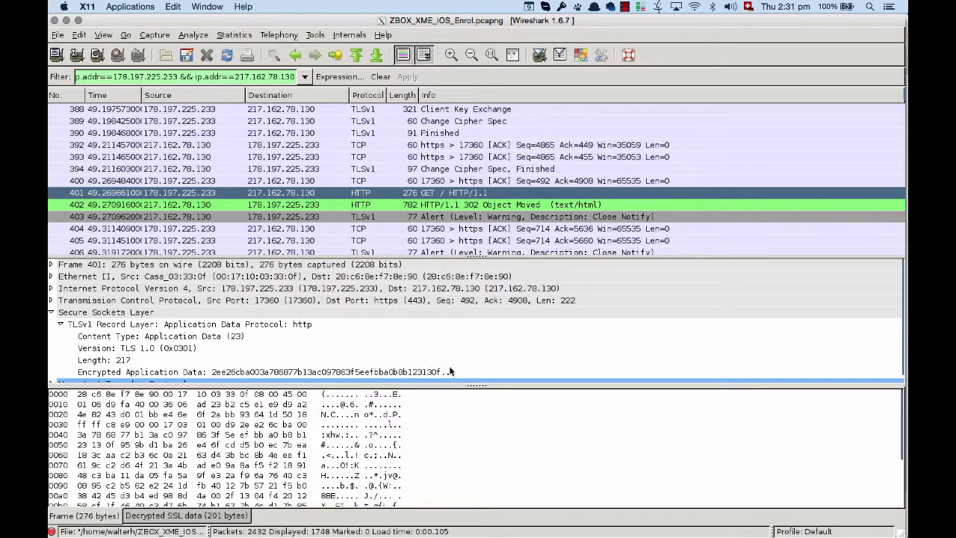
{"action": "left_click_drag", "start_coordinate": [463, 385], "coordinate": [463, 467]}
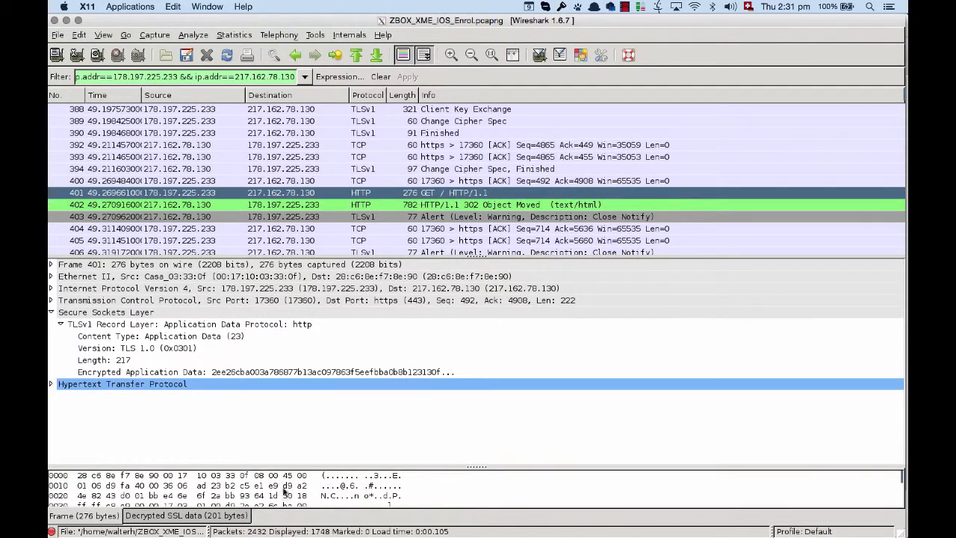
{"action": "left_click", "coordinate": [51, 384]}
{"action": "scroll", "coordinate": [435, 367], "scroll_direction": "up", "scroll_amount": 1}
{"action": "scroll", "coordinate": [322, 387], "scroll_direction": "down", "scroll_amount": 1}
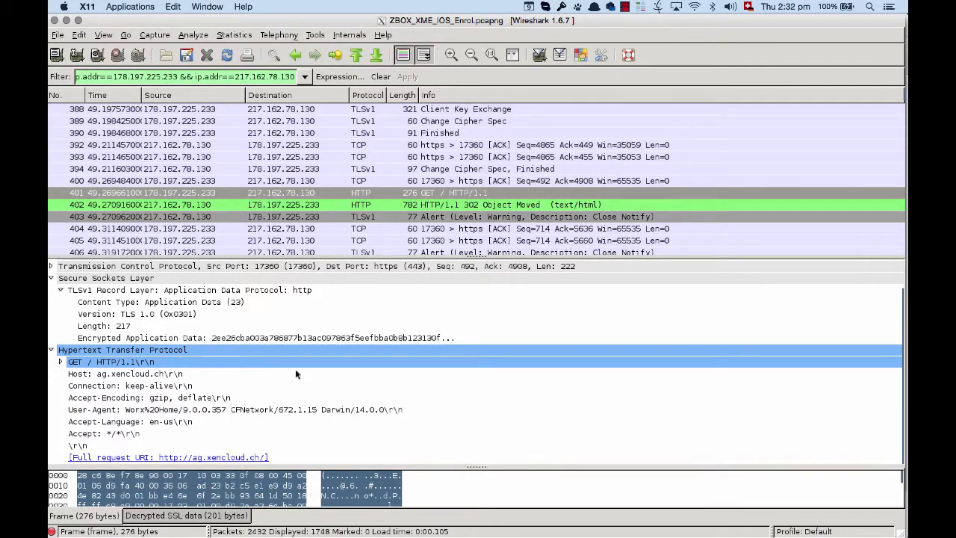
- Inspect the decrypted 302 Object Moved response in packet 402 and the GET /vpn/index.html request in packet 419
{"action": "left_click", "coordinate": [493, 205]}
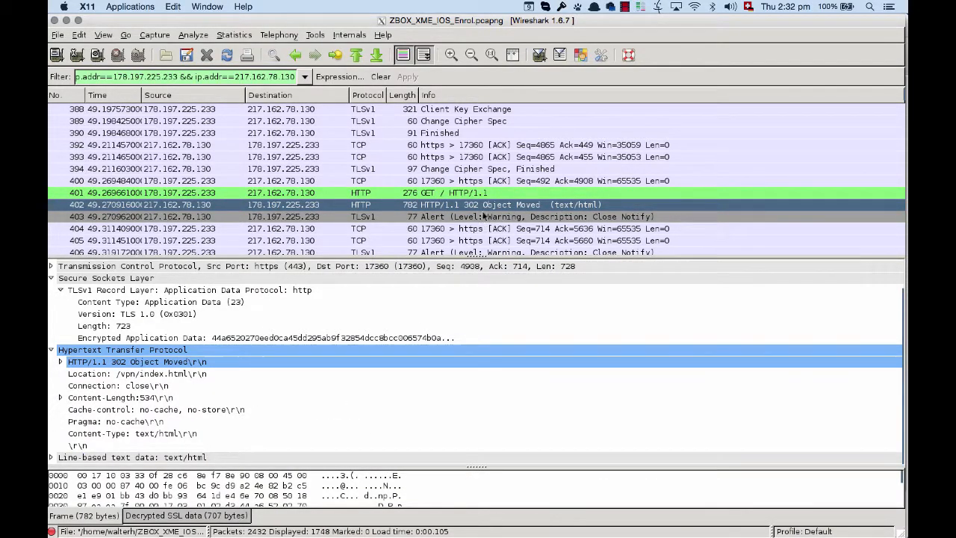
{"action": "scroll", "coordinate": [484, 216], "scroll_direction": "down", "scroll_amount": 7}
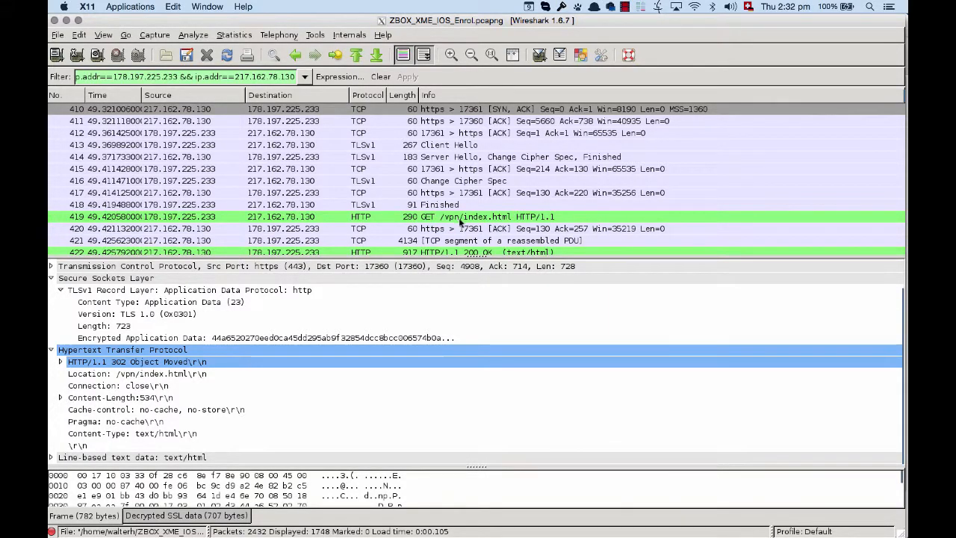
{"action": "left_click", "coordinate": [479, 218]}
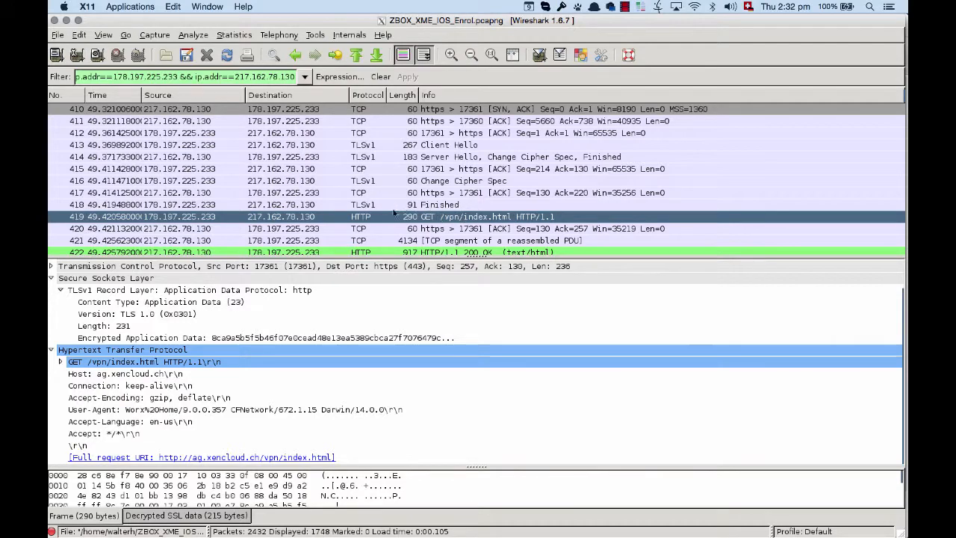
{"action": "scroll", "coordinate": [232, 358], "scroll_direction": "up", "scroll_amount": 3}
{"action": "scroll", "coordinate": [257, 370], "scroll_direction": "down", "scroll_amount": 3}
{"action": "scroll", "coordinate": [256, 369], "scroll_direction": "up", "scroll_amount": 3}
{"action": "scroll", "coordinate": [417, 486], "scroll_direction": "down", "scroll_amount": 3}
{"action": "scroll", "coordinate": [417, 482], "scroll_direction": "down", "scroll_amount": 3}
{"action": "scroll", "coordinate": [464, 359], "scroll_direction": "down", "scroll_amount": 3}
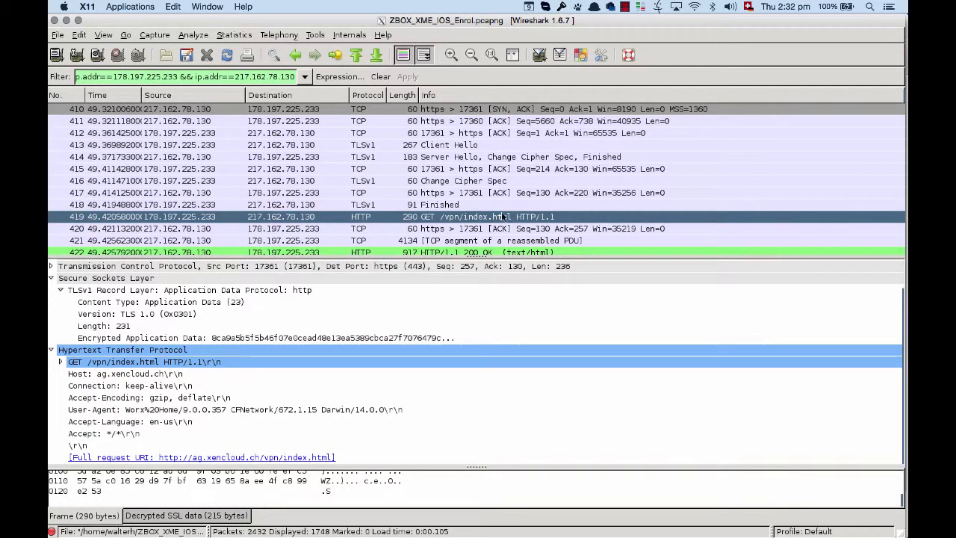
- Inspect the HEAD /cgi/getAuthenticationRequirements.do request in packet 425 and its response in packet 426
{"action": "scroll", "coordinate": [508, 216], "scroll_direction": "down", "scroll_amount": 3}
{"action": "scroll", "coordinate": [555, 224], "scroll_direction": "down", "scroll_amount": 3}
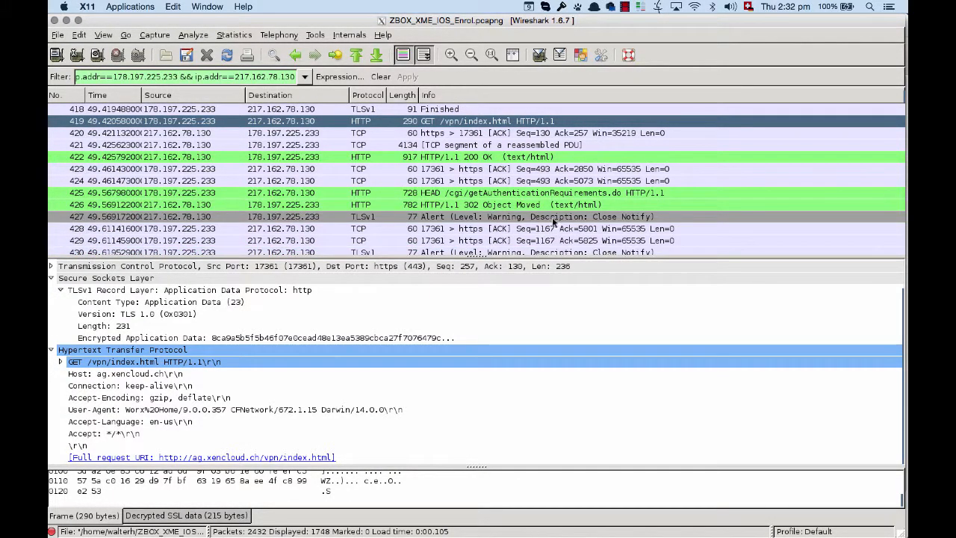
{"action": "left_click", "coordinate": [526, 195]}
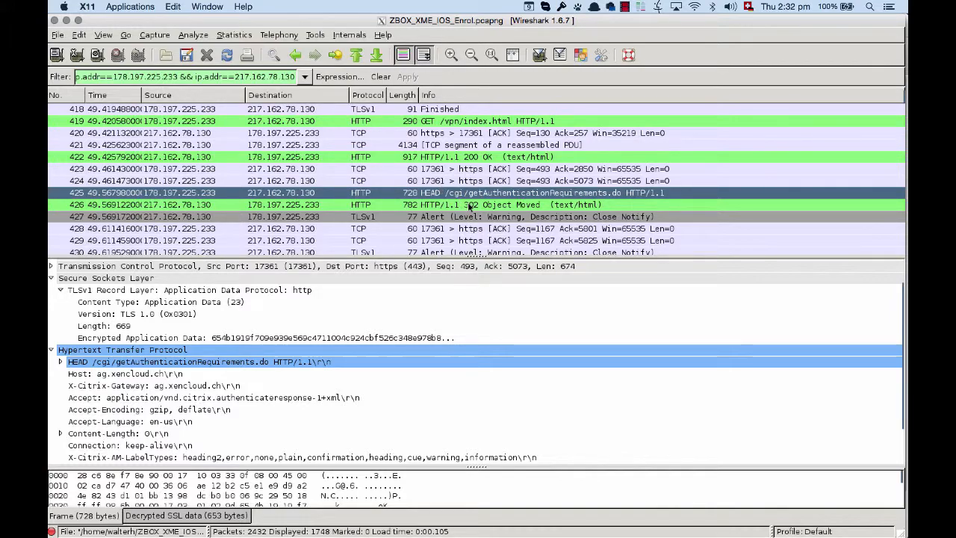
{"action": "left_click", "coordinate": [469, 205]}
- Find the POST /cgi/login request in packet 465 and review its decrypted HTTP headers
{"action": "scroll", "coordinate": [528, 203], "scroll_direction": "down", "scroll_amount": 4}
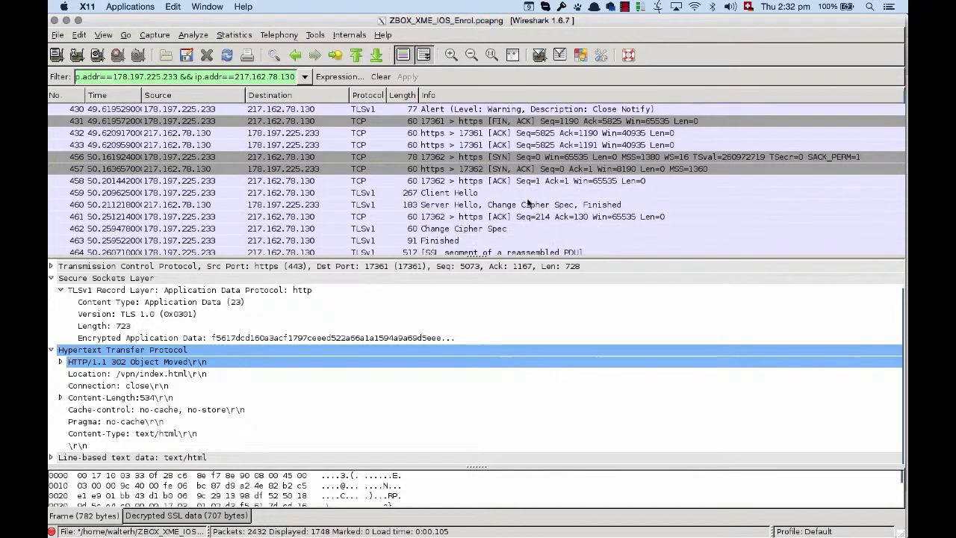
{"action": "scroll", "coordinate": [527, 204], "scroll_direction": "down", "scroll_amount": 2}
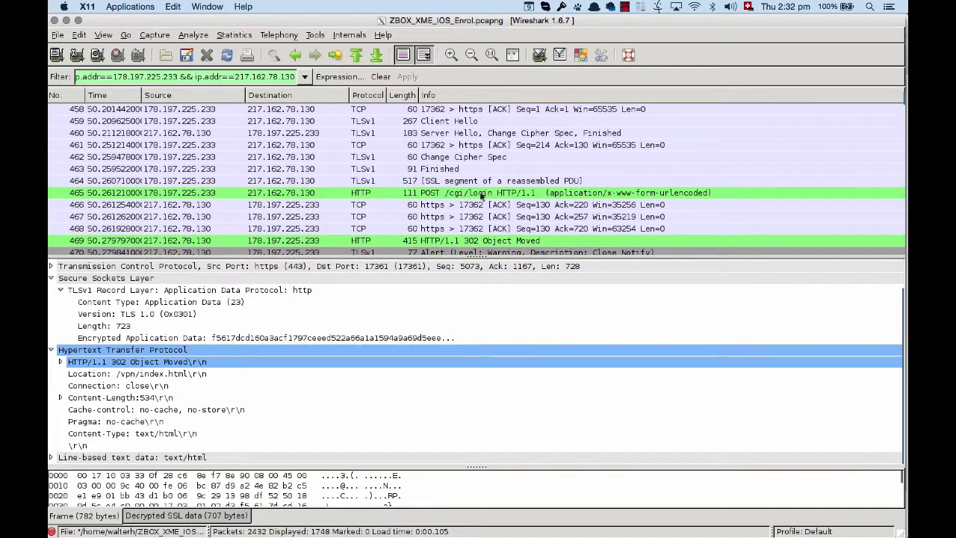
{"action": "left_click", "coordinate": [632, 196]}
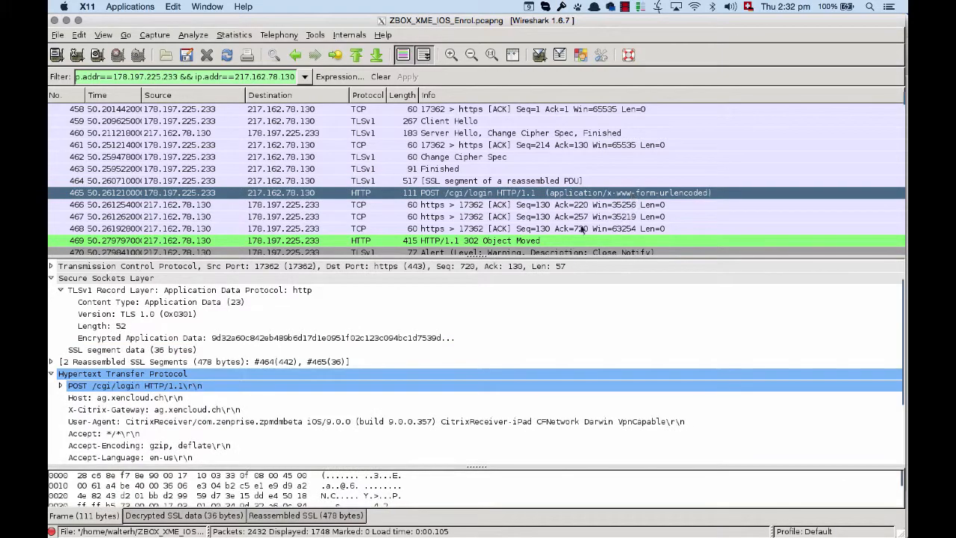
- Inspect the GET /cgi/setclient?iosc request in packet 498 and its redirect response in packet 501
{"action": "scroll", "coordinate": [583, 229], "scroll_direction": "down", "scroll_amount": 5}
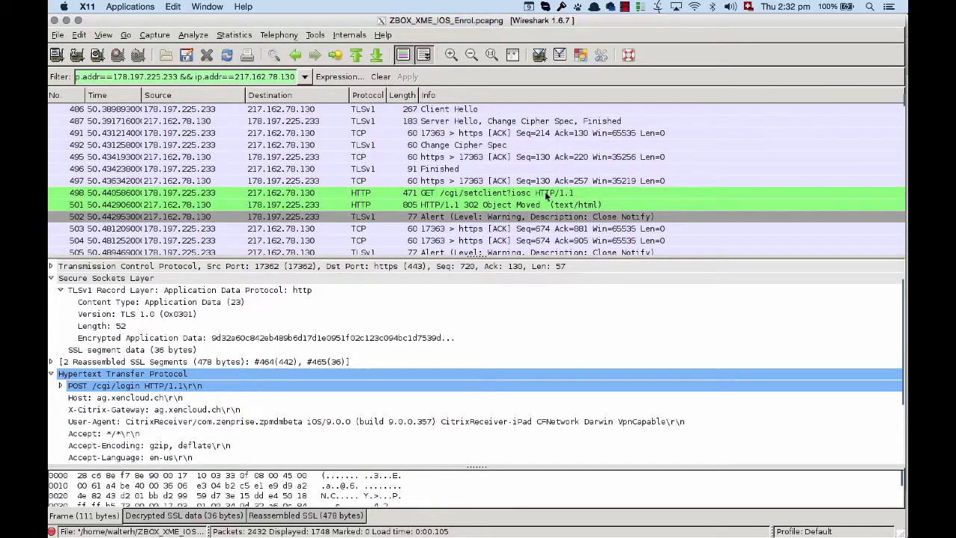
{"action": "left_click", "coordinate": [523, 195]}
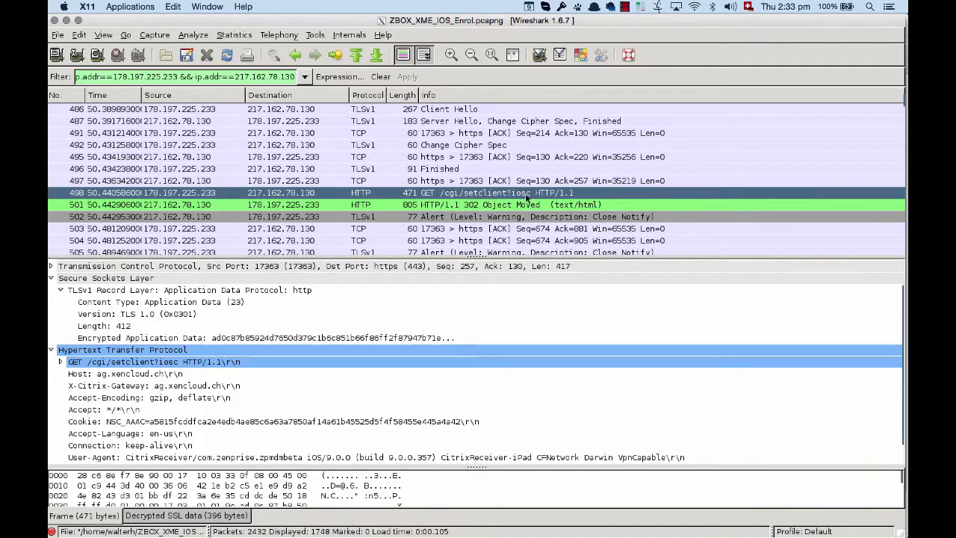
{"action": "left_click", "coordinate": [521, 208]}
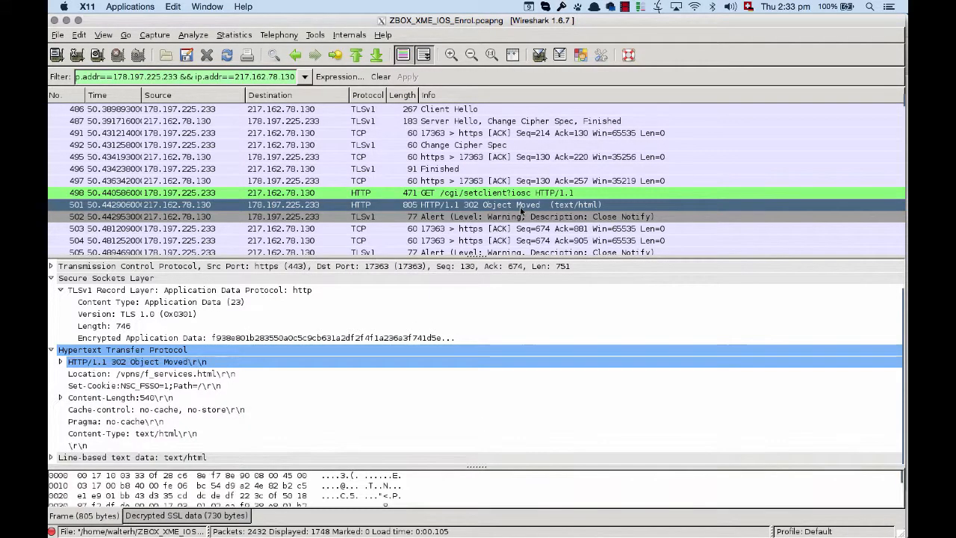
- Inspect the GET /vpns/f_services.html request in packet 525 and the response to /AGServices/Discover in packet 539
{"action": "scroll", "coordinate": [576, 213], "scroll_direction": "down", "scroll_amount": 2}
{"action": "scroll", "coordinate": [575, 214], "scroll_direction": "down", "scroll_amount": 6}
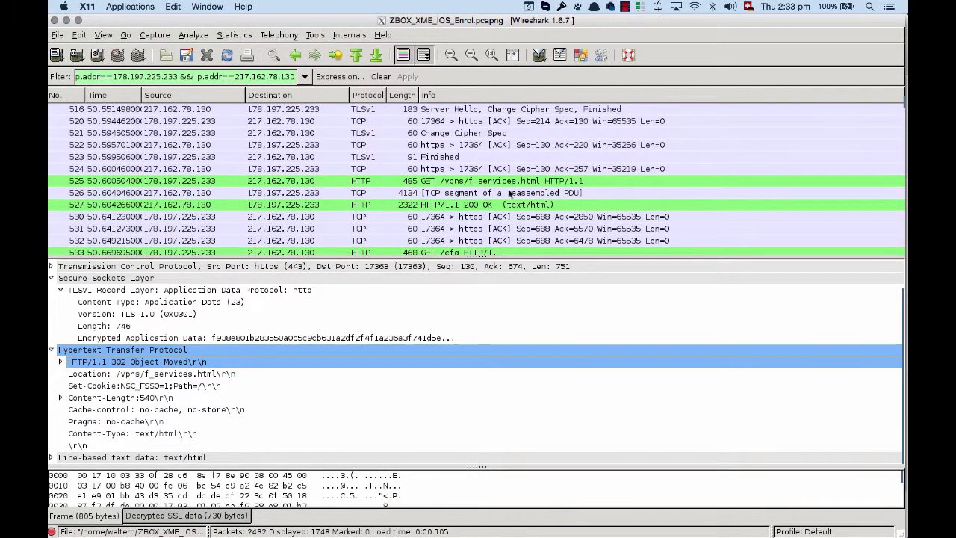
{"action": "left_click", "coordinate": [502, 183]}
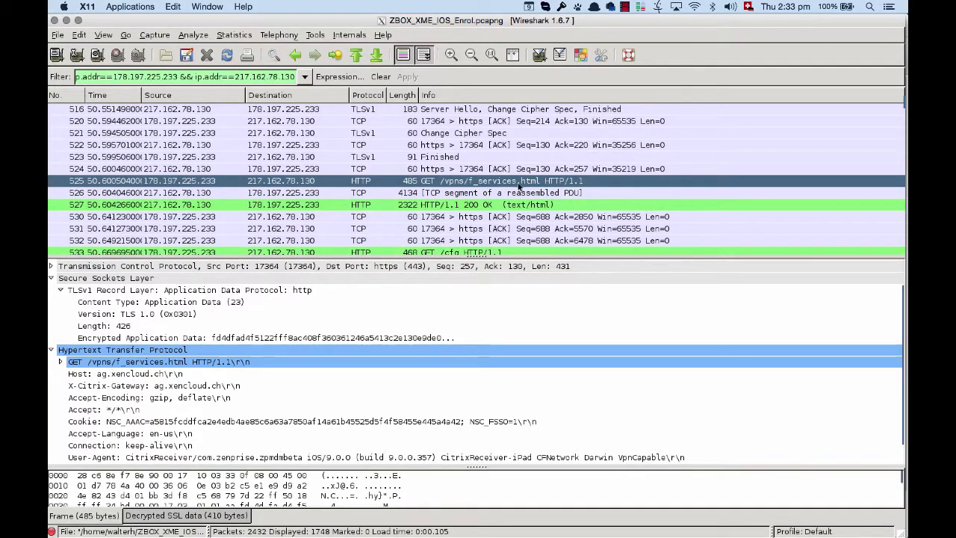
{"action": "scroll", "coordinate": [537, 187], "scroll_direction": "down", "scroll_amount": 3}
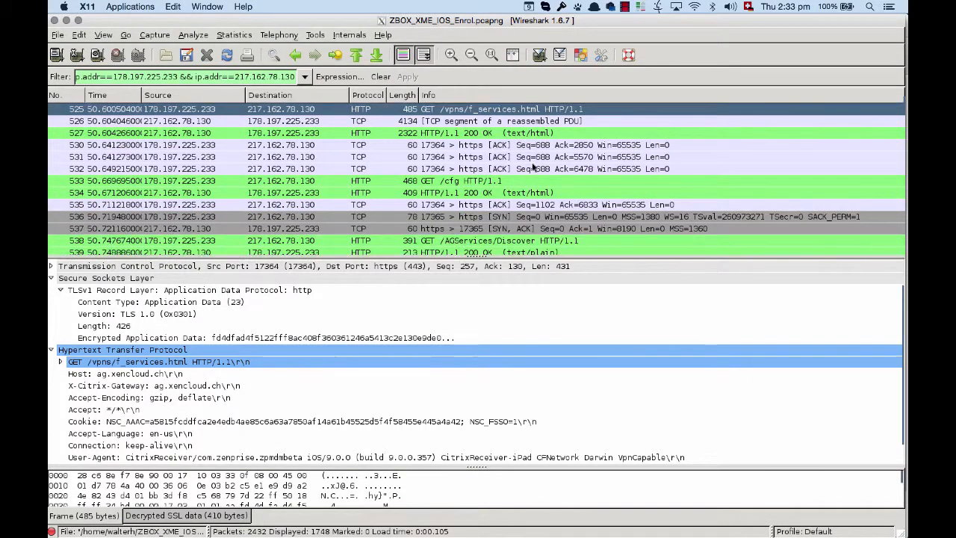
{"action": "scroll", "coordinate": [523, 180], "scroll_direction": "down", "scroll_amount": 2}
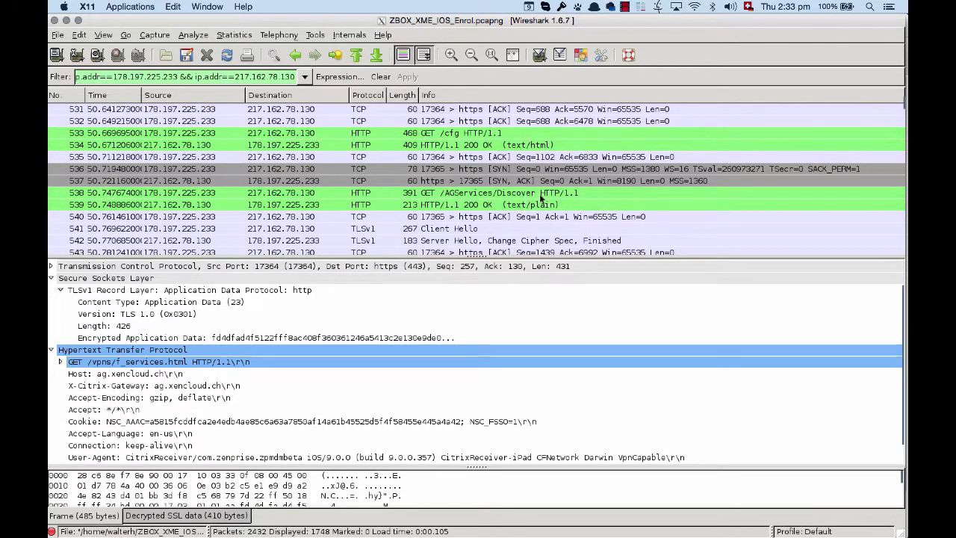
{"action": "left_click", "coordinate": [576, 204]}
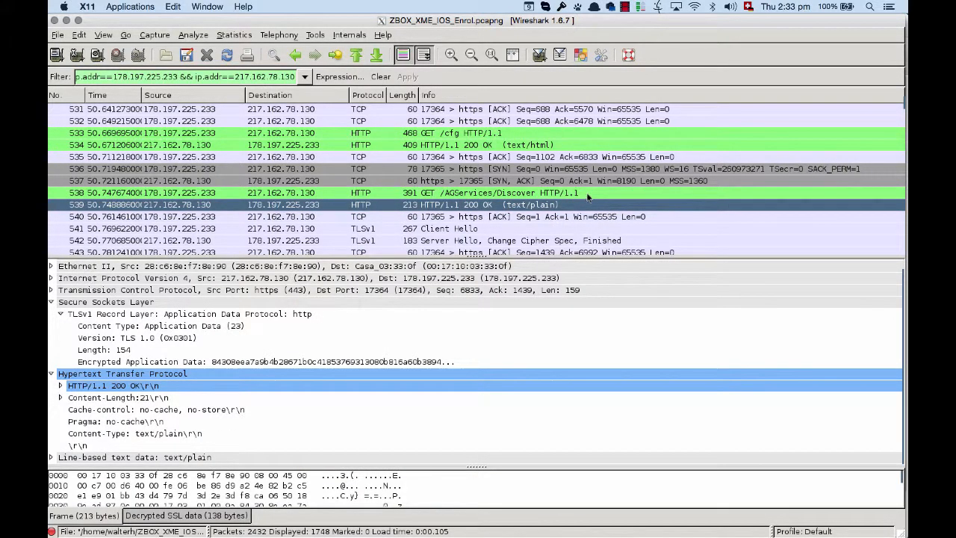
- Find packet 552, the GET request for Citrix/Roaming/Accounts on ac2.hol.local, and review its decrypted HTTP headers
{"action": "scroll", "coordinate": [596, 196], "scroll_direction": "down", "scroll_amount": 5}
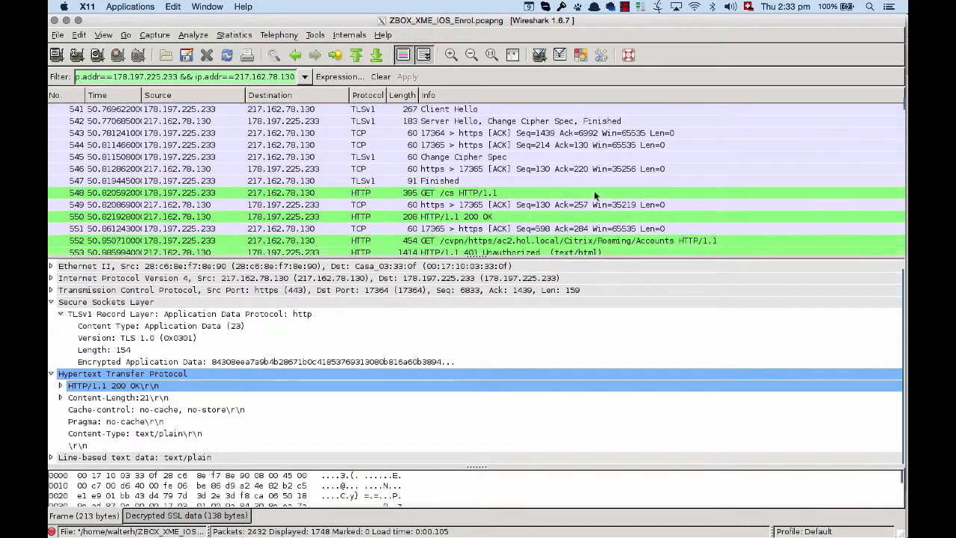
{"action": "scroll", "coordinate": [594, 190], "scroll_direction": "down", "scroll_amount": 2}
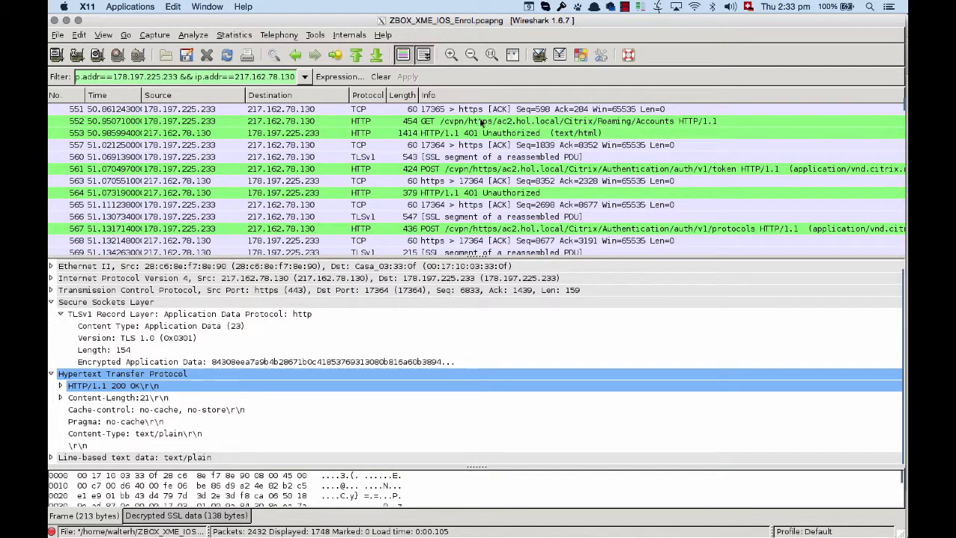
{"action": "left_click", "coordinate": [349, 121]}
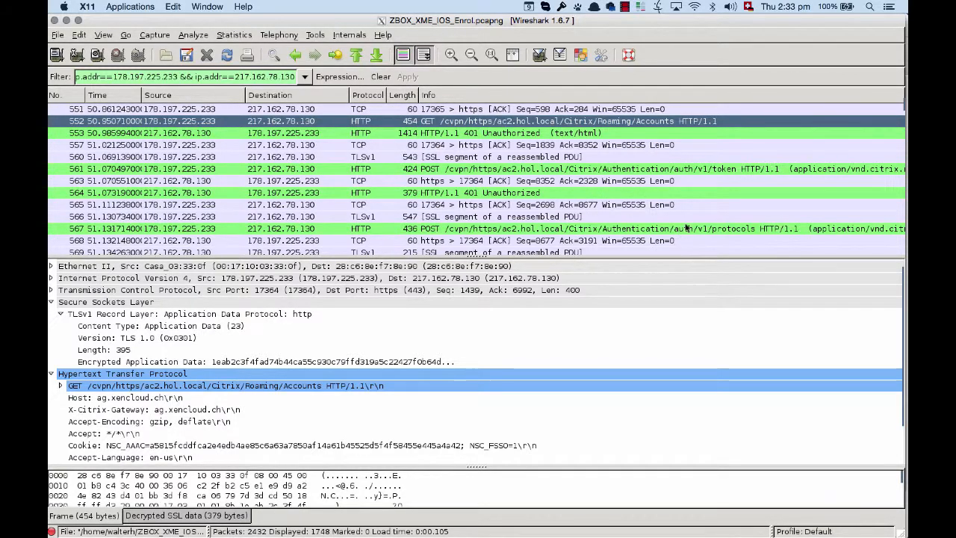
- Enlarge the packet bytes area to review packet 552's raw data, and rebalance it with the packet details area
{"action": "scroll", "coordinate": [685, 227], "scroll_direction": "down", "scroll_amount": 4}
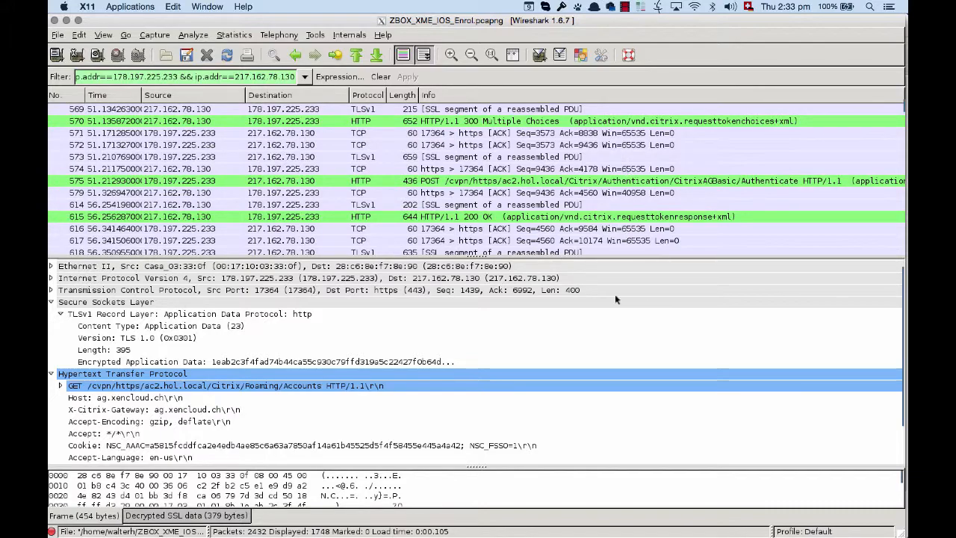
{"action": "left_click_drag", "start_coordinate": [476, 466], "coordinate": [482, 337]}
{"action": "scroll", "coordinate": [374, 414], "scroll_direction": "down", "scroll_amount": 5}
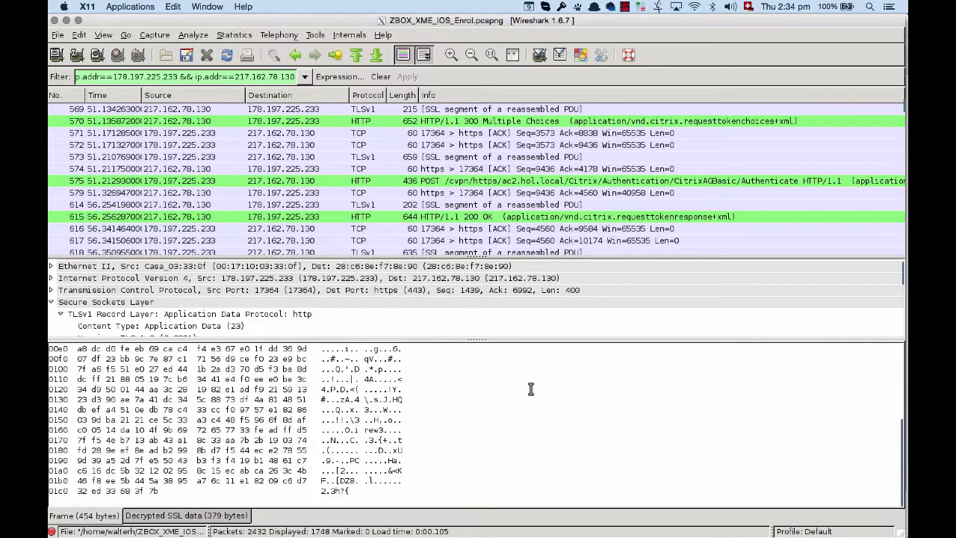
{"action": "left_click_drag", "start_coordinate": [486, 340], "coordinate": [487, 407]}
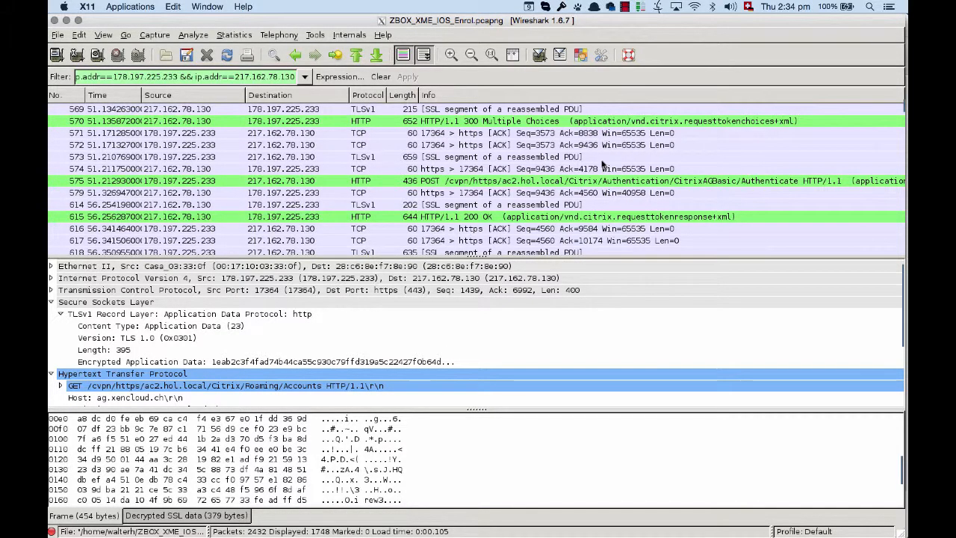
- Review the Citrix authentication, StoreWeb and Store requests from packet 575 onwards in the packet list, and return to packet 552
{"action": "scroll", "coordinate": [596, 150], "scroll_direction": "down", "scroll_amount": 2}
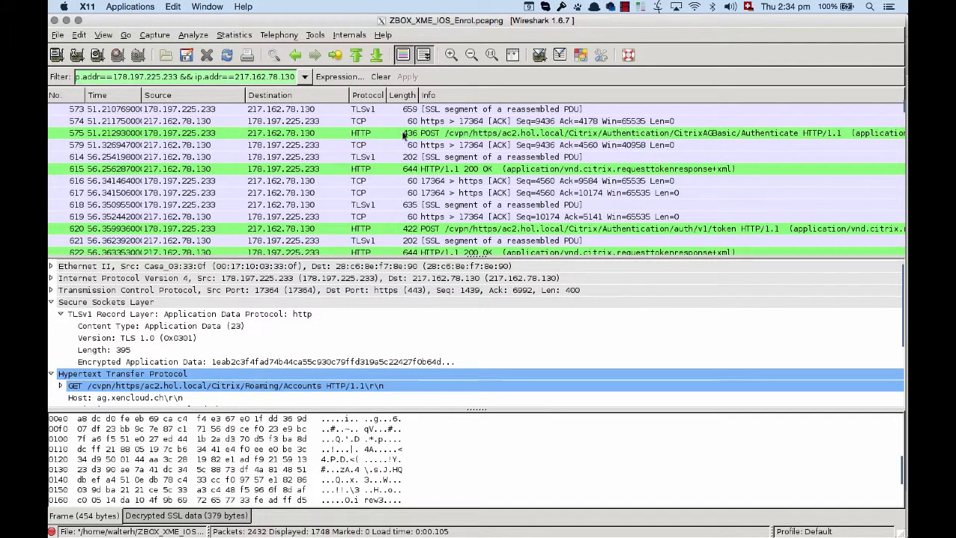
{"action": "scroll", "coordinate": [401, 133], "scroll_direction": "down", "scroll_amount": 15}
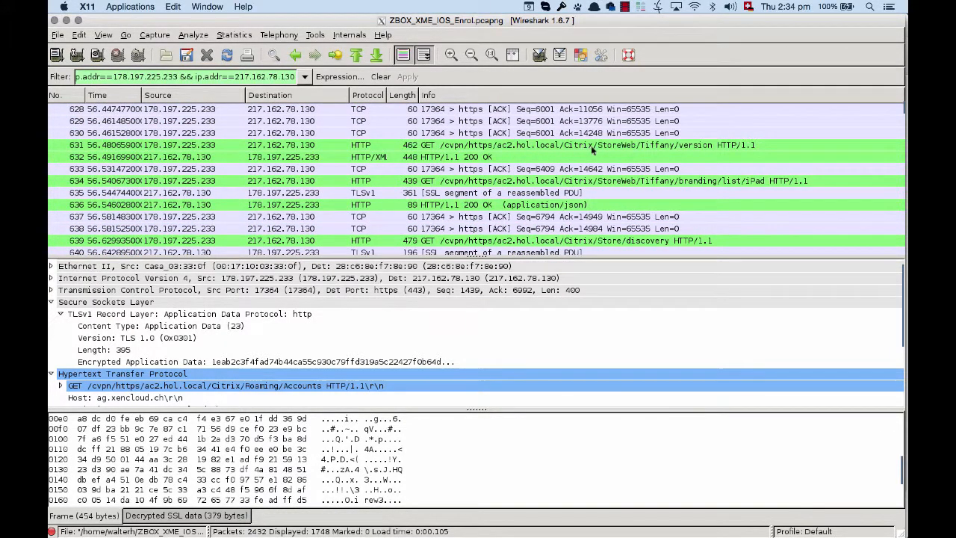
{"action": "scroll", "coordinate": [506, 150], "scroll_direction": "down", "scroll_amount": 2}
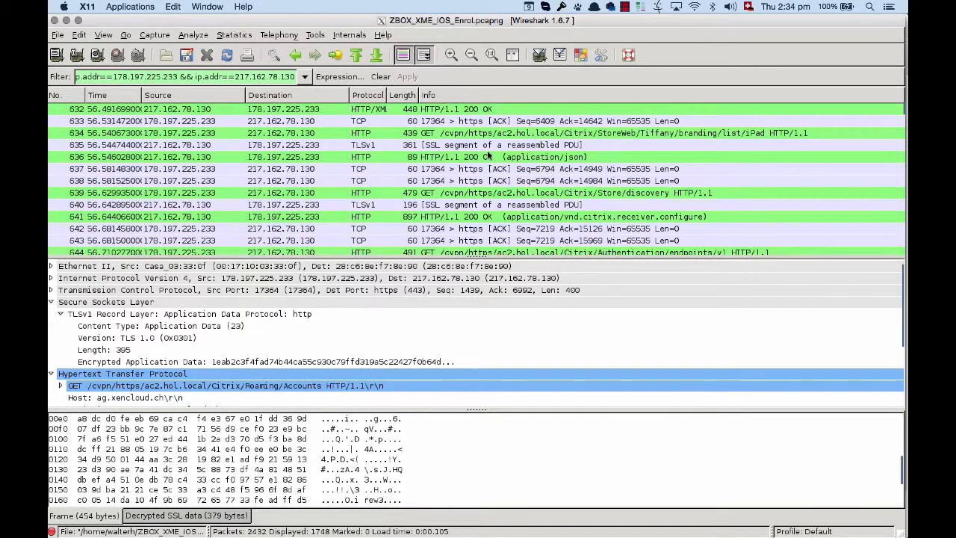
{"action": "scroll", "coordinate": [486, 155], "scroll_direction": "down", "scroll_amount": 12}
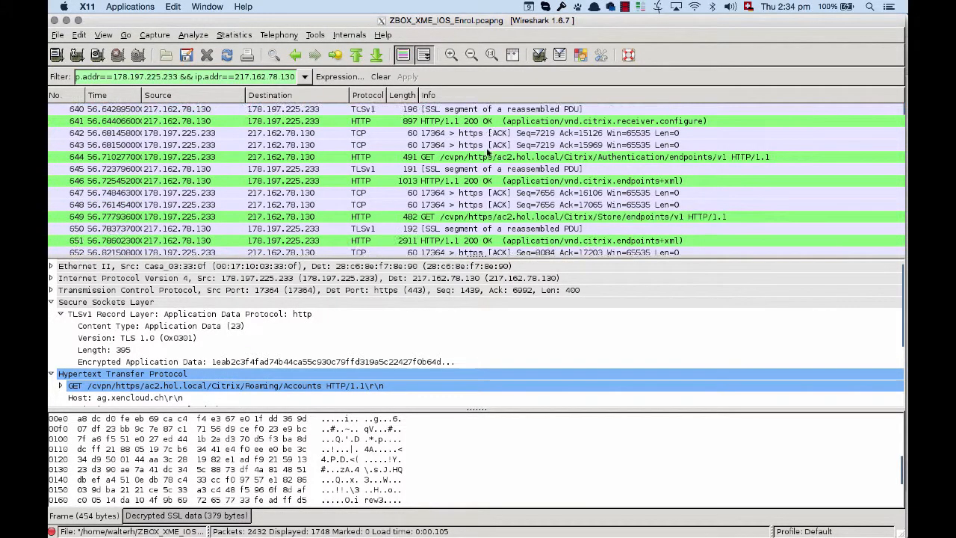
{"action": "scroll", "coordinate": [489, 152], "scroll_direction": "up", "scroll_amount": 20}
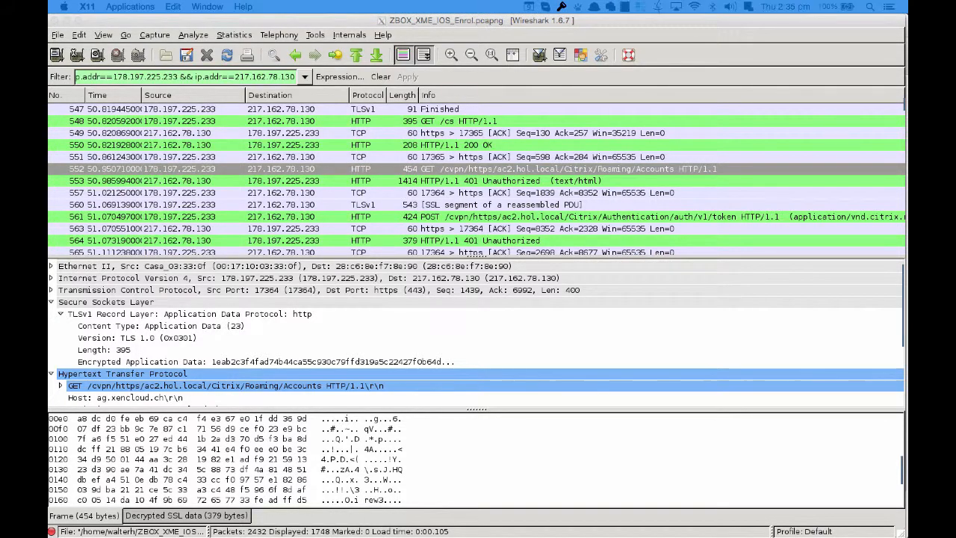
{"action": "left_click", "coordinate": [491, 152]}
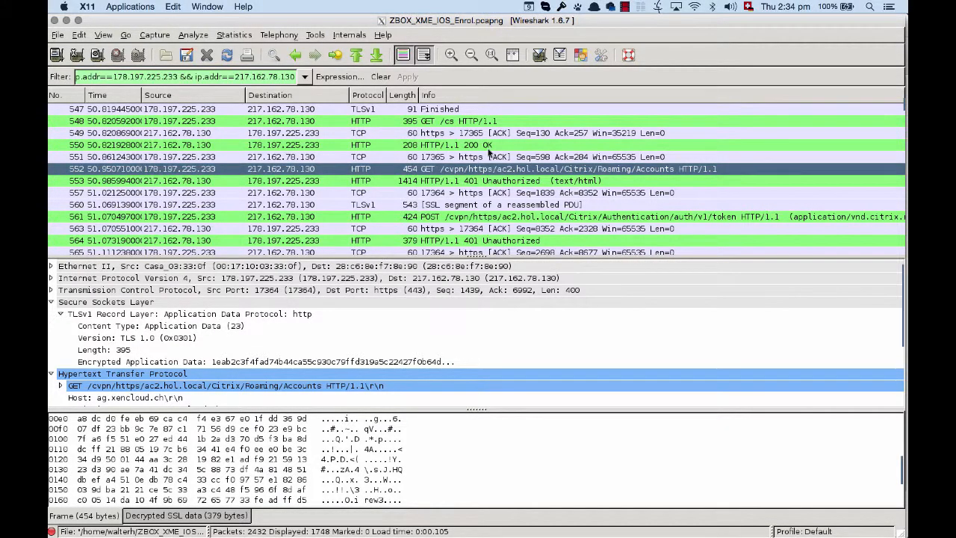